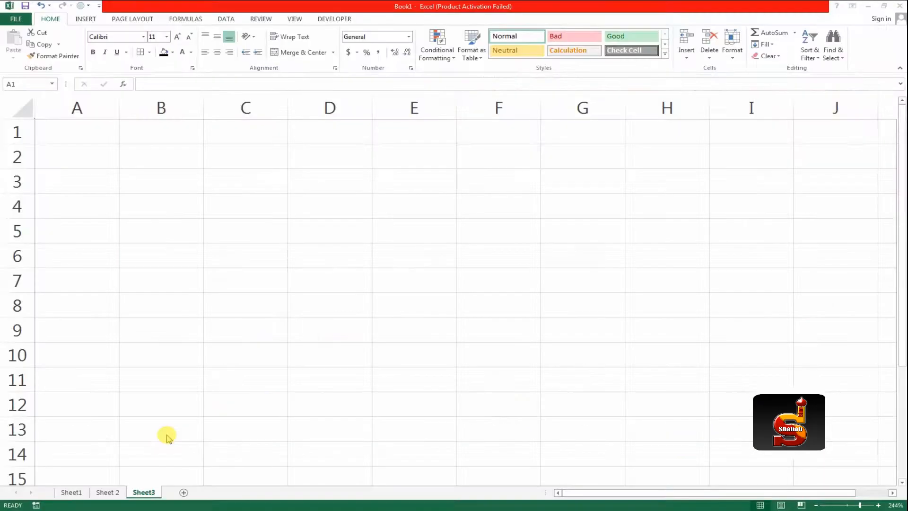
Step: Compare the salesman, product and sales tables on Sheet1 and Sheet 2, and check that Sheet3 is available for the result
{"action": "left_click", "coordinate": [80, 135]}
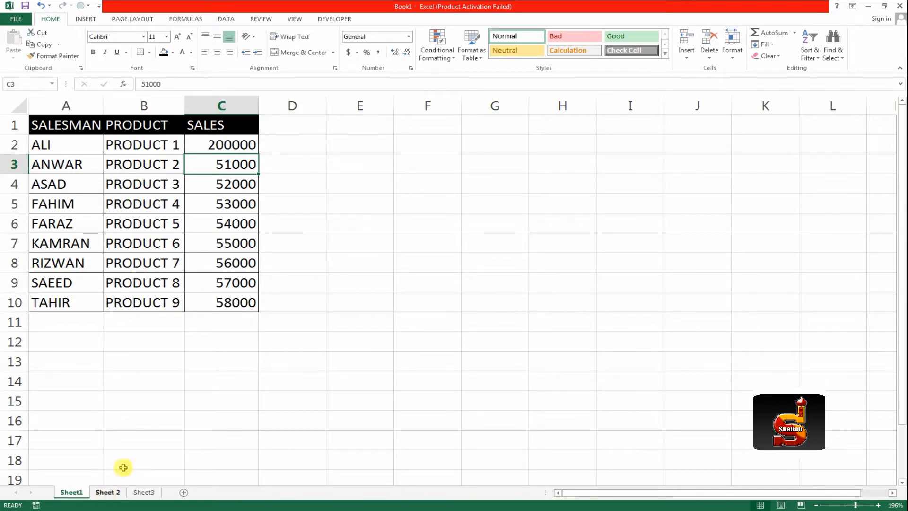
{"action": "left_click", "coordinate": [108, 492]}
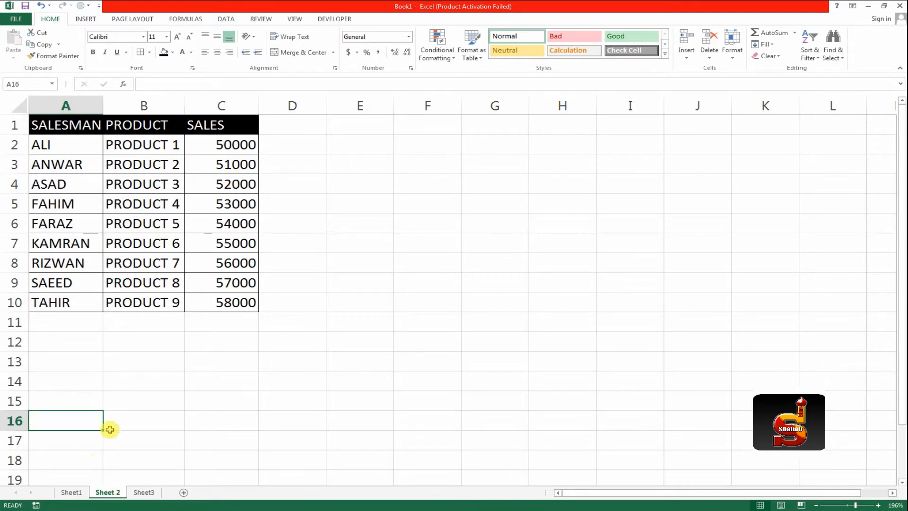
{"action": "left_click", "coordinate": [74, 492]}
{"action": "left_click", "coordinate": [106, 493]}
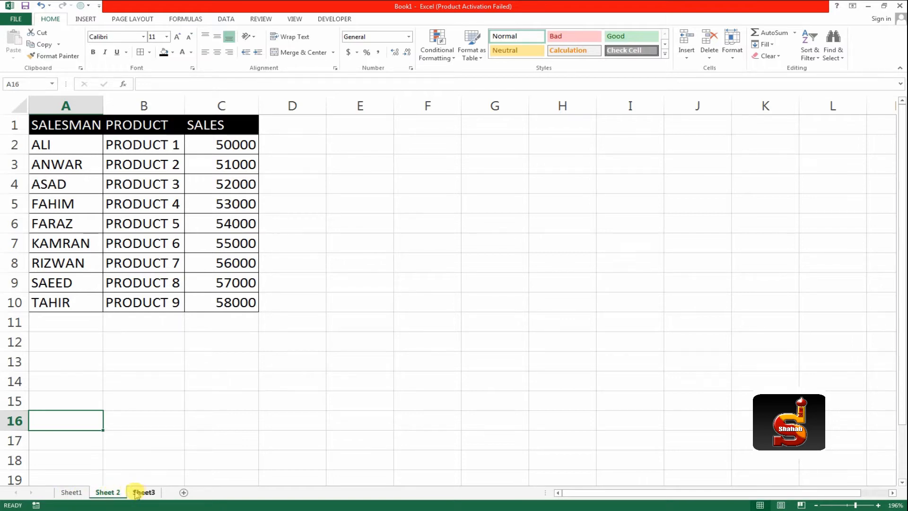
{"action": "left_click", "coordinate": [78, 493]}
{"action": "left_click", "coordinate": [107, 492]}
{"action": "left_click", "coordinate": [144, 492]}
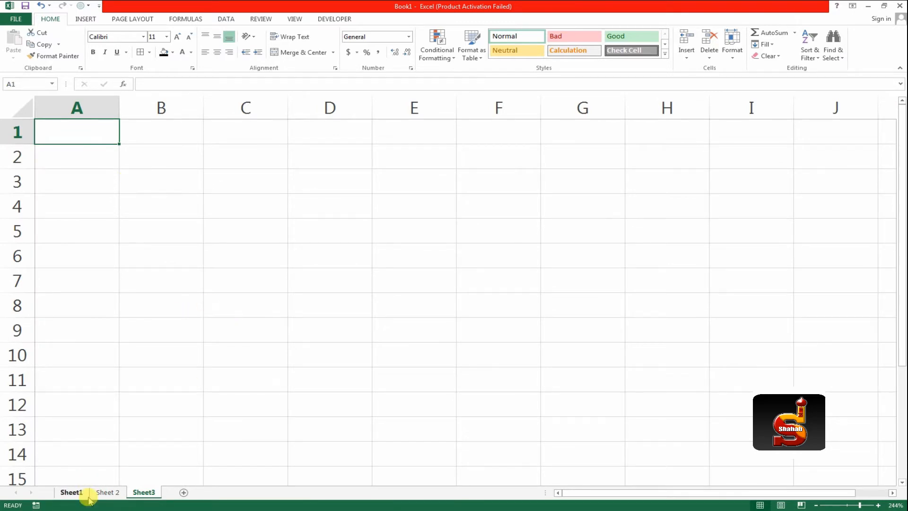
{"action": "left_click", "coordinate": [71, 492]}
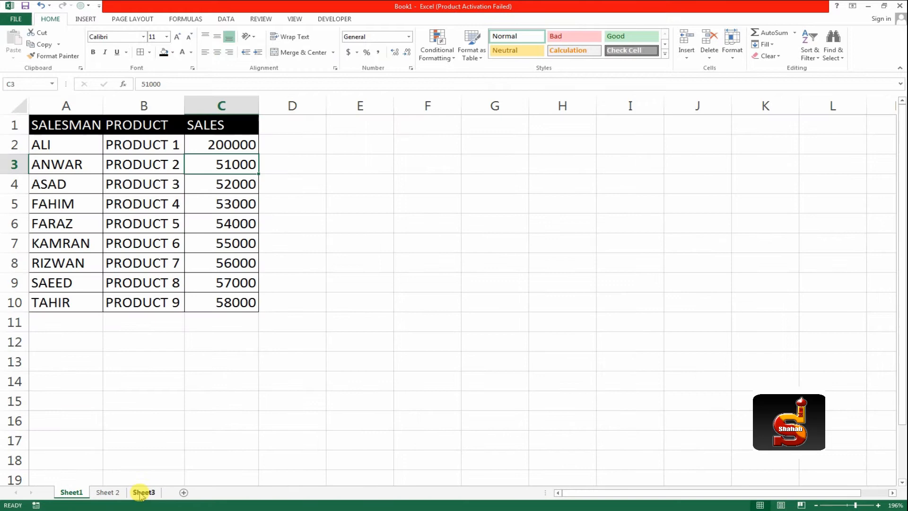
{"action": "left_click", "coordinate": [143, 492]}
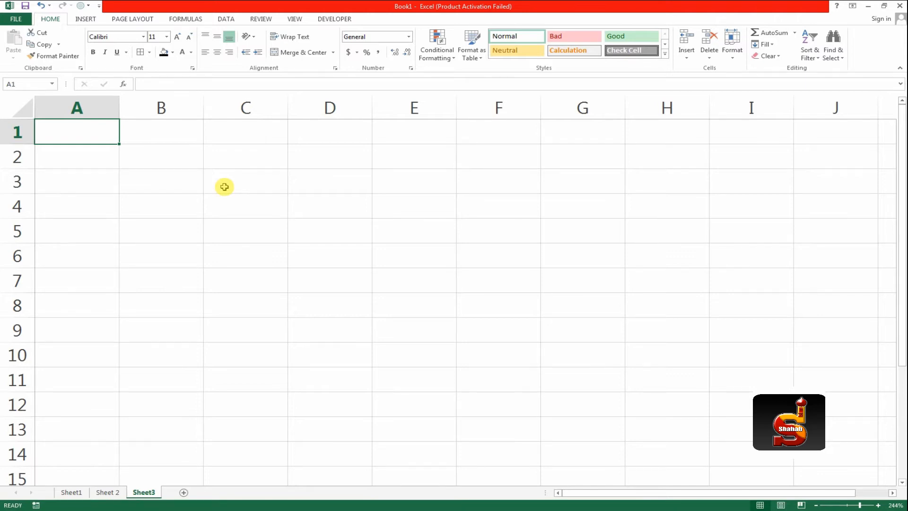
{"action": "left_click", "coordinate": [73, 492]}
{"action": "left_click", "coordinate": [105, 492]}
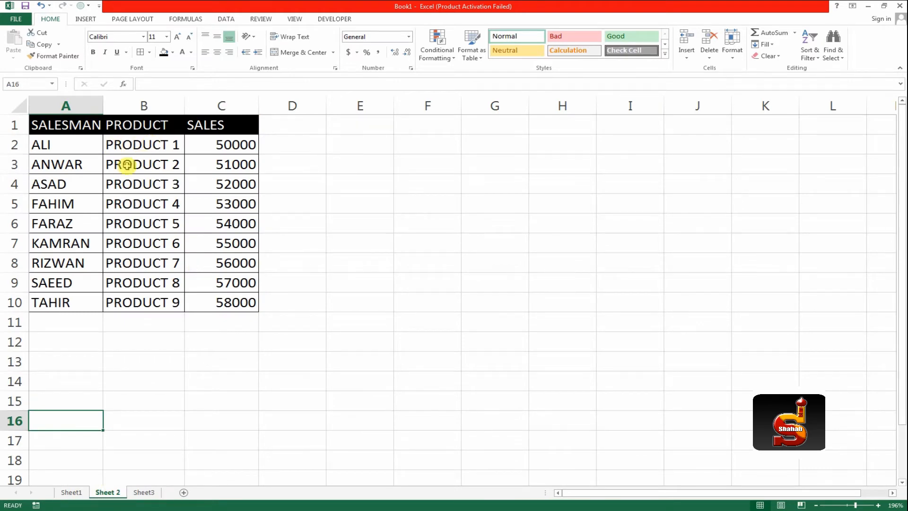
Step: Start a data consolidation at cell A1 of Sheet3 using the Sum function
{"action": "left_click", "coordinate": [158, 493]}
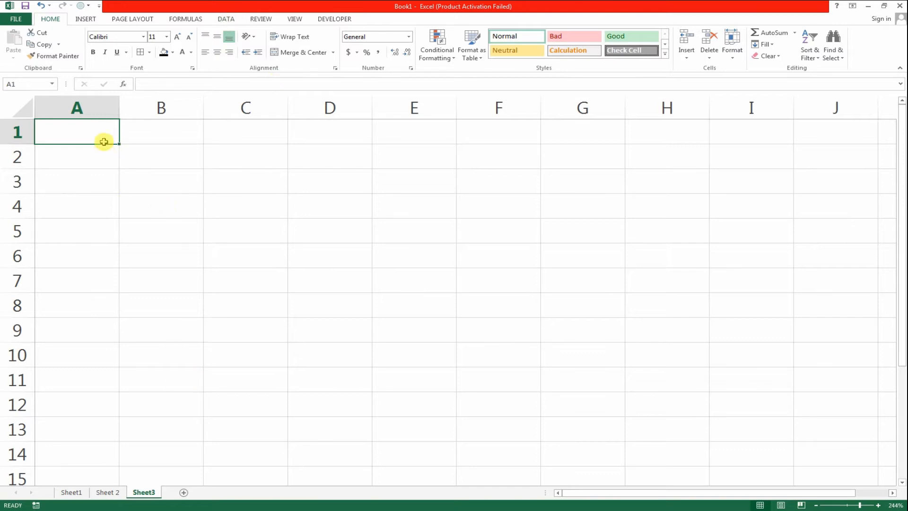
{"action": "left_click", "coordinate": [227, 20]}
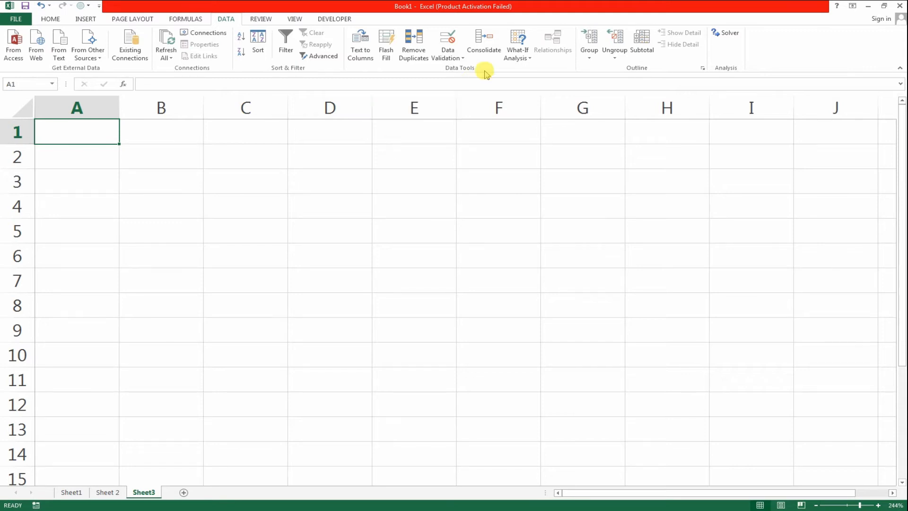
{"action": "left_click", "coordinate": [486, 51]}
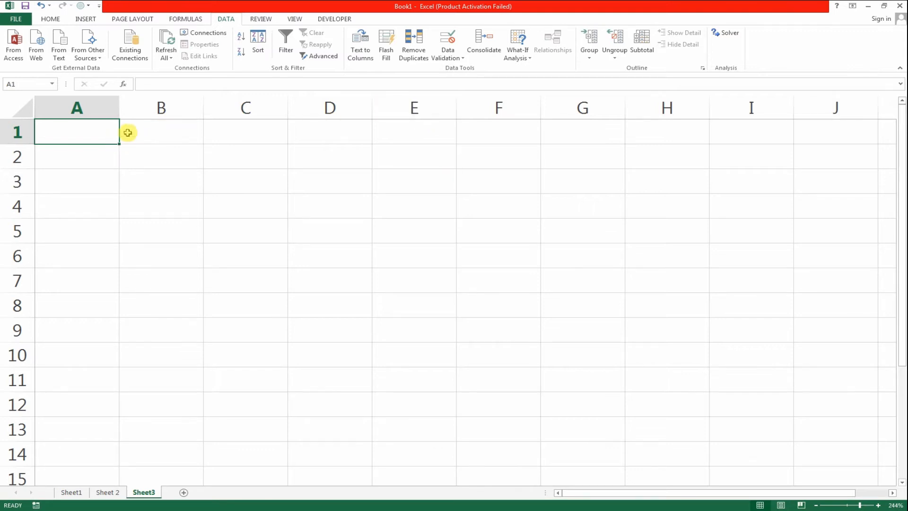
{"action": "left_click", "coordinate": [484, 47]}
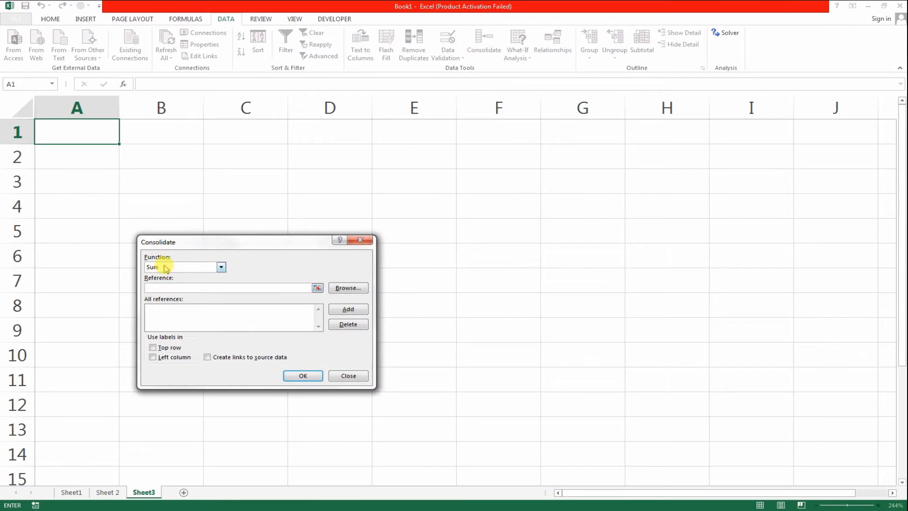
{"action": "left_click", "coordinate": [222, 267]}
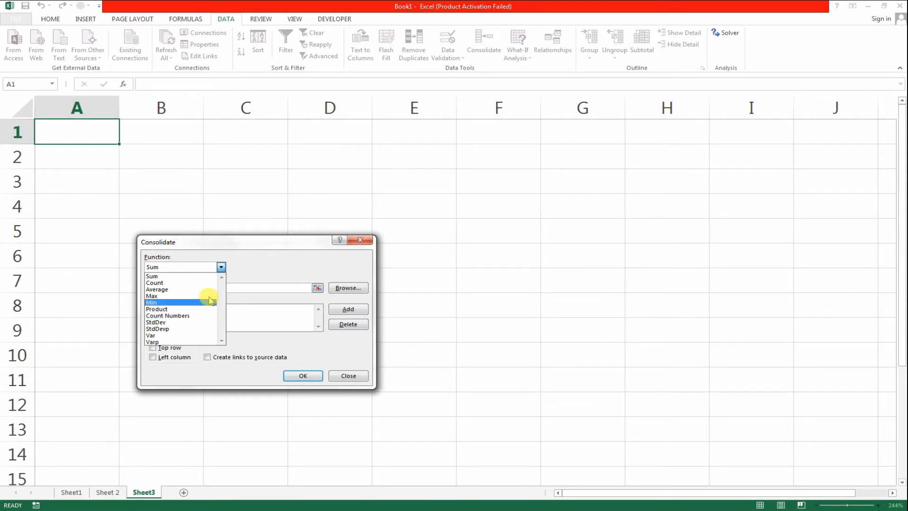
{"action": "left_click", "coordinate": [208, 276]}
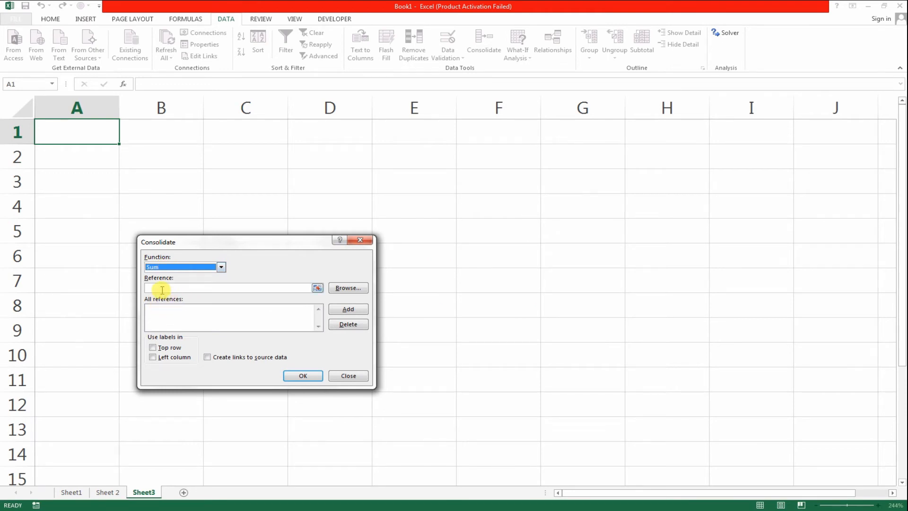
Step: Add the Sheet1 table range A1:C10, headers included, to the consolidation references
{"action": "left_click", "coordinate": [161, 288]}
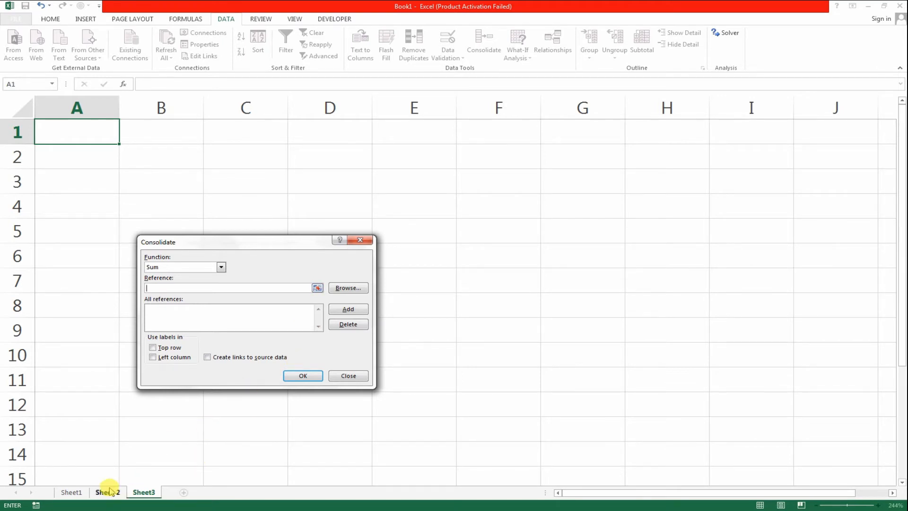
{"action": "left_click", "coordinate": [71, 493]}
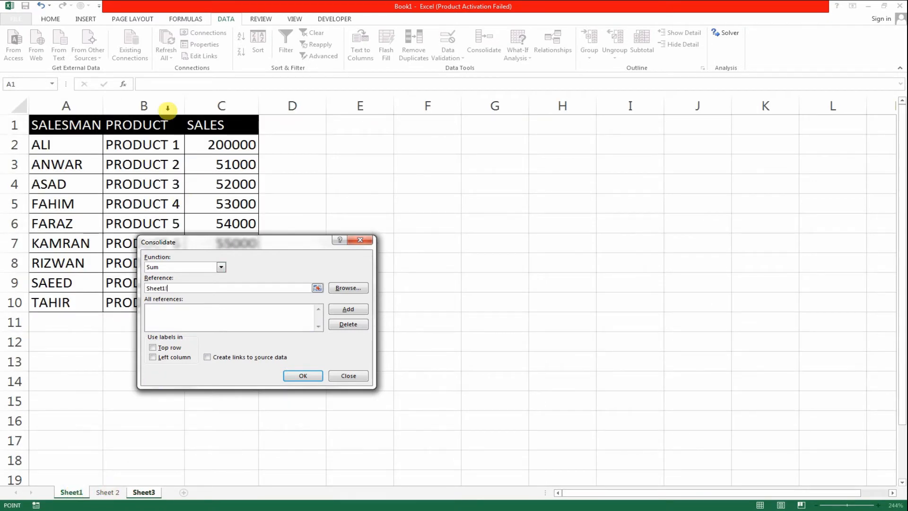
{"action": "left_click_drag", "start_coordinate": [81, 124], "coordinate": [213, 305]}
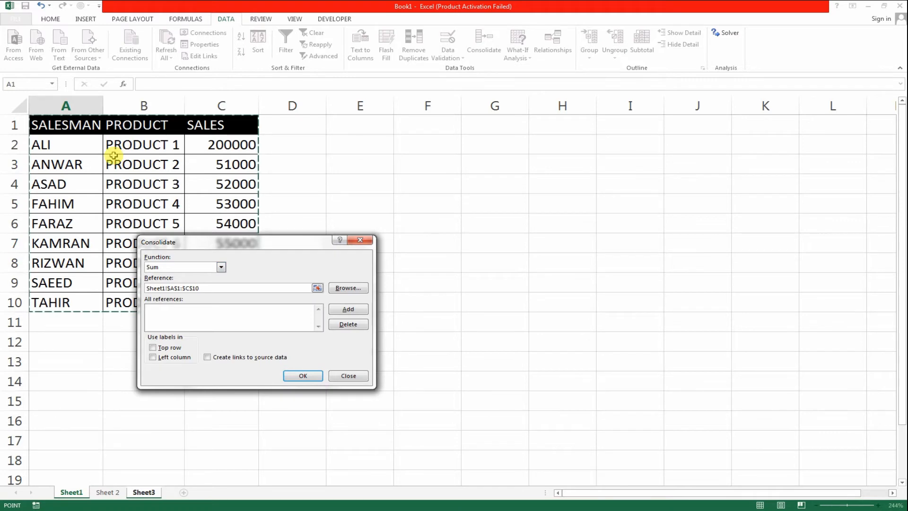
{"action": "left_click", "coordinate": [333, 309]}
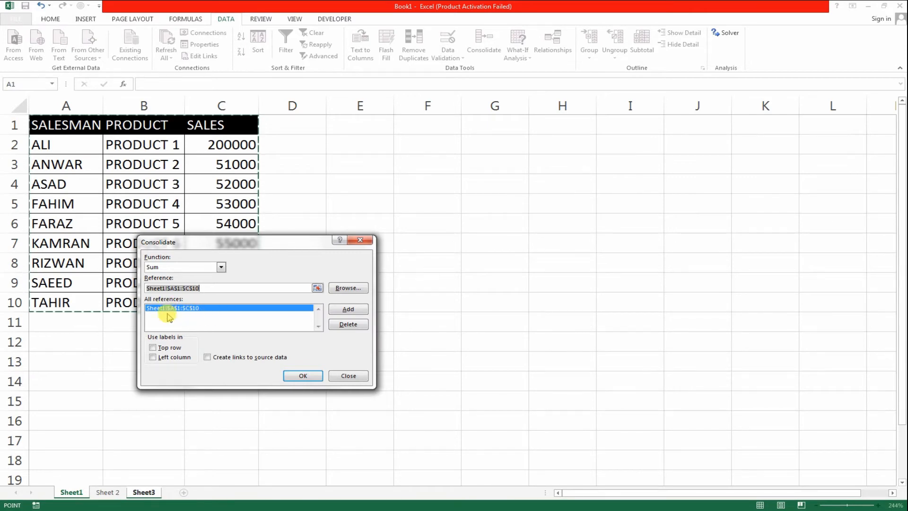
Step: Add the Sheet 2 table range A1:C10 as the second consolidation reference
{"action": "left_click", "coordinate": [99, 494]}
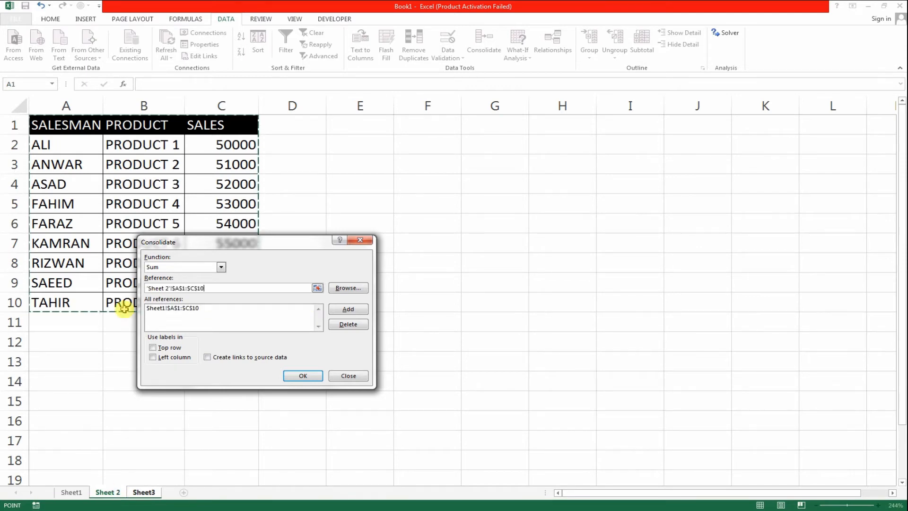
{"action": "left_click_drag", "start_coordinate": [49, 126], "coordinate": [226, 301]}
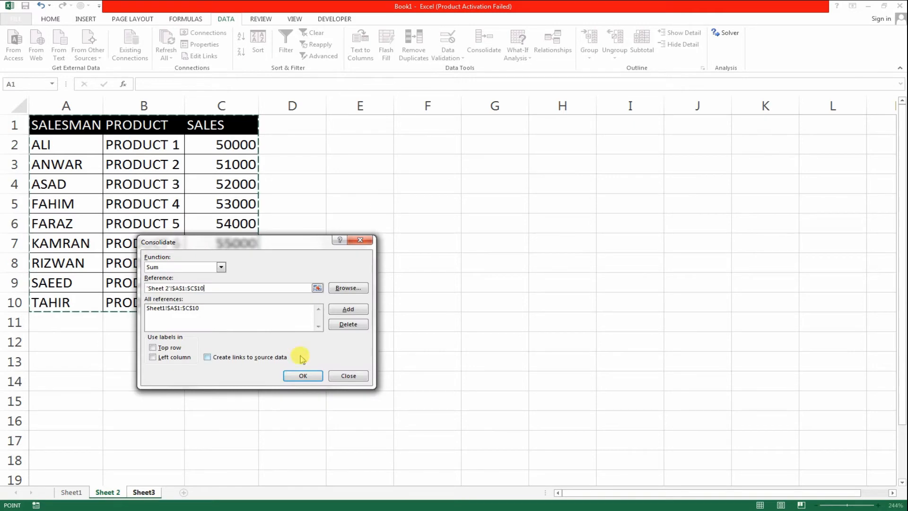
{"action": "left_click", "coordinate": [348, 309]}
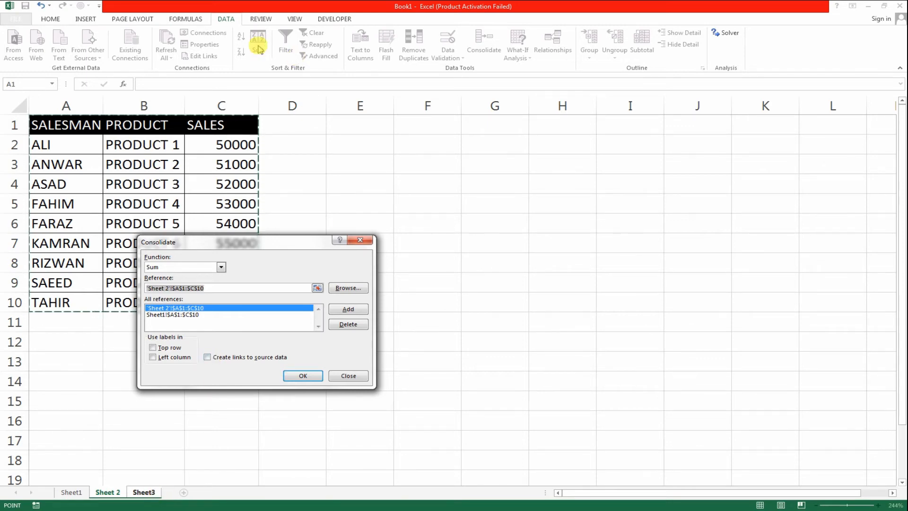
Step: Consolidate with links to the source data, using the top row and left column as labels
{"action": "left_click", "coordinate": [207, 358]}
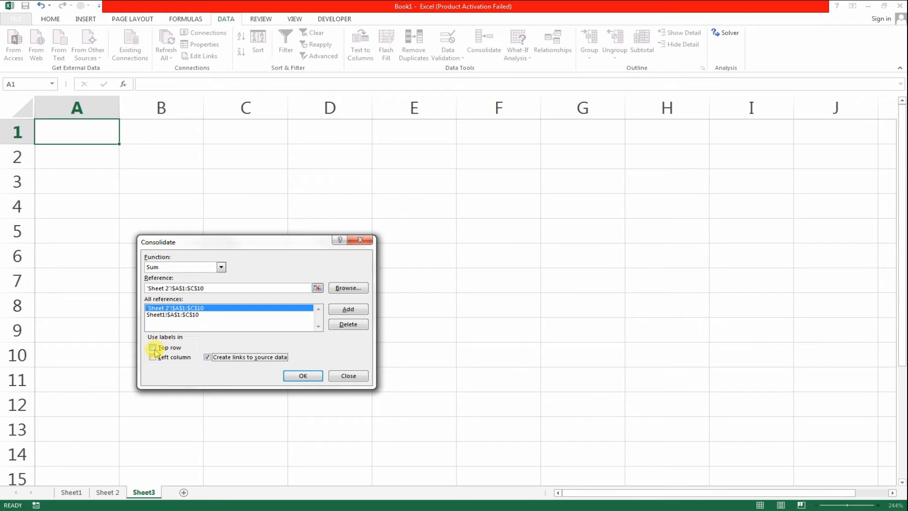
{"action": "left_click", "coordinate": [154, 348]}
{"action": "left_click", "coordinate": [155, 356]}
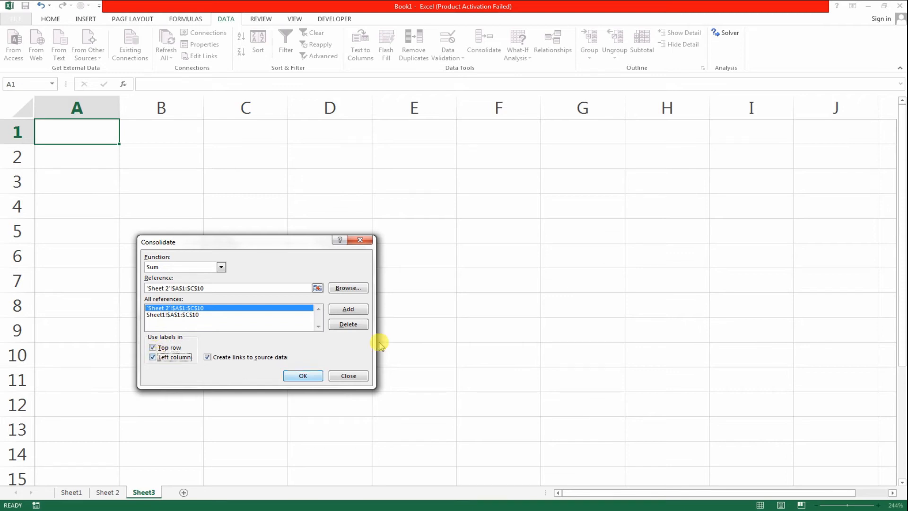
{"action": "left_click", "coordinate": [311, 376]}
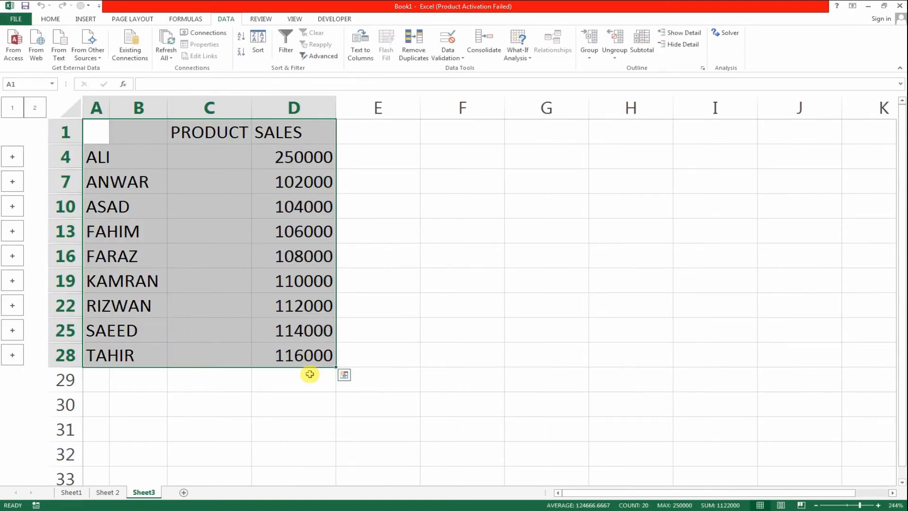
Step: Expand the source detail rows of the first two salesmen on Sheet3 and collapse them again
{"action": "left_click", "coordinate": [148, 493]}
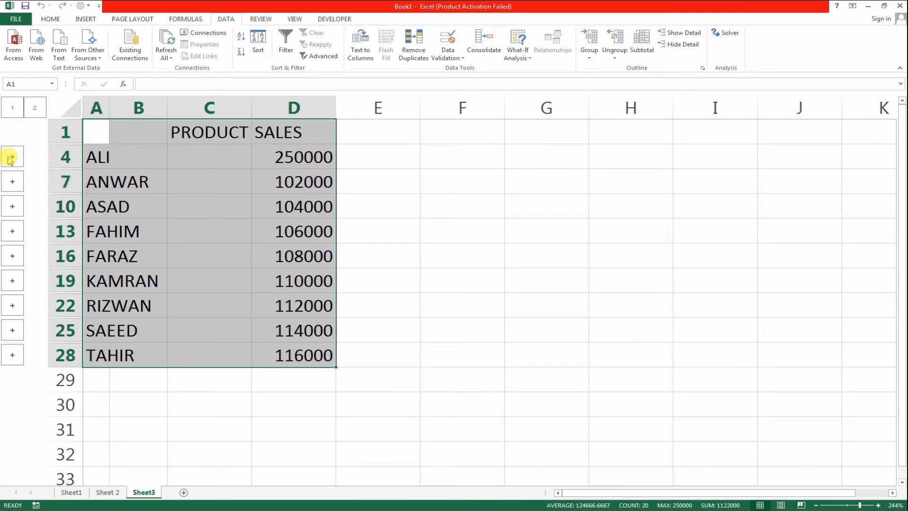
{"action": "left_click", "coordinate": [12, 181]}
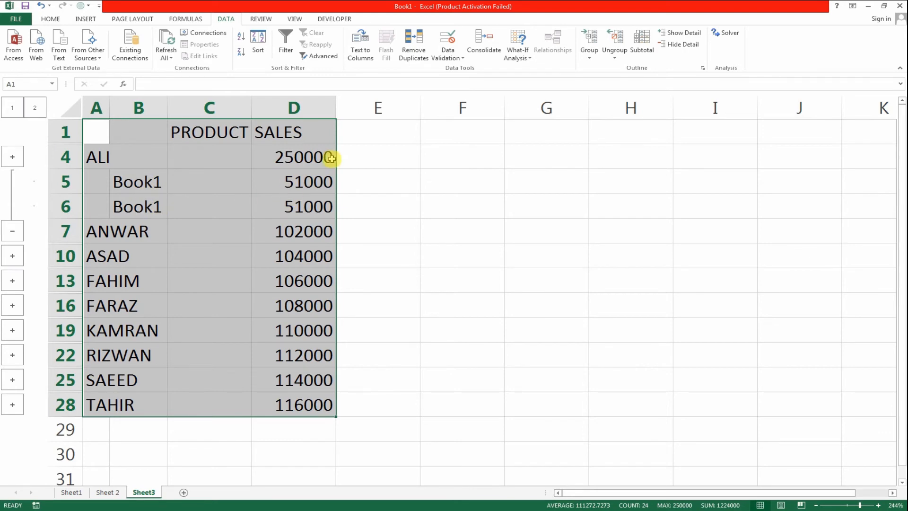
{"action": "left_click", "coordinate": [11, 158]}
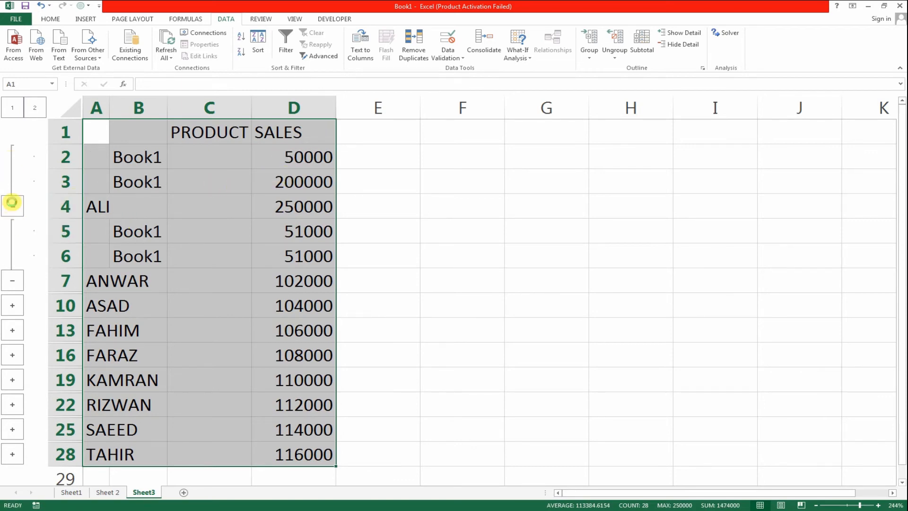
{"action": "left_click", "coordinate": [12, 203]}
{"action": "left_click", "coordinate": [12, 229]}
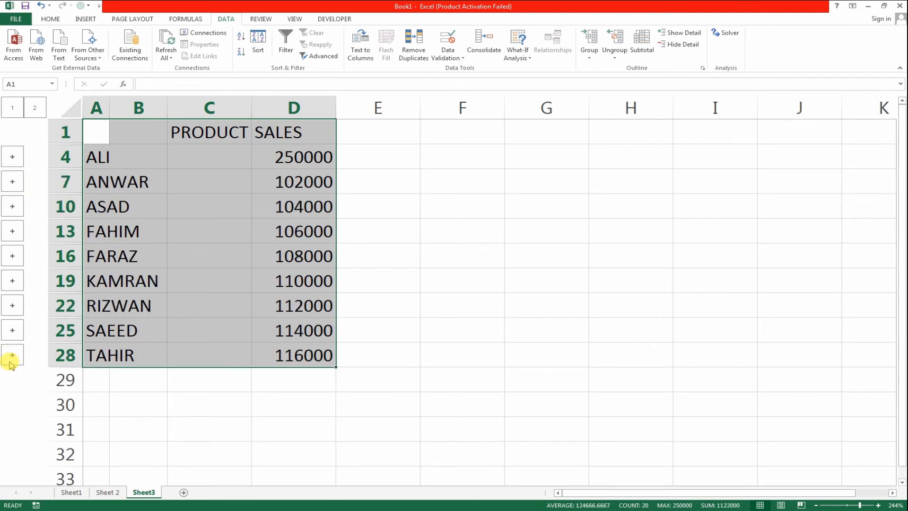
Step: Expand the source detail rows of the last four salesmen in the consolidated table, and collapse them again
{"action": "scroll", "coordinate": [30, 419], "scroll_direction": "down", "scroll_amount": 1}
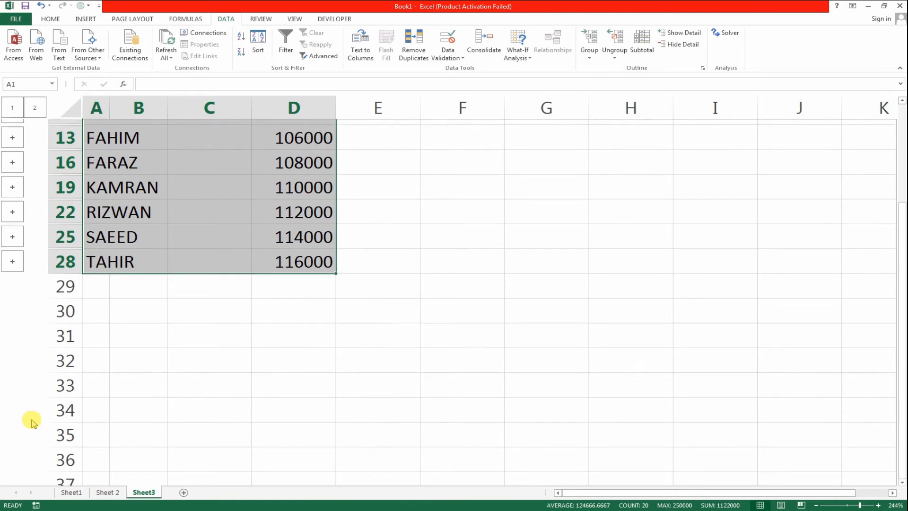
{"action": "scroll", "coordinate": [30, 419], "scroll_direction": "up", "scroll_amount": 1}
{"action": "left_click", "coordinate": [11, 353]}
{"action": "left_click", "coordinate": [13, 307]}
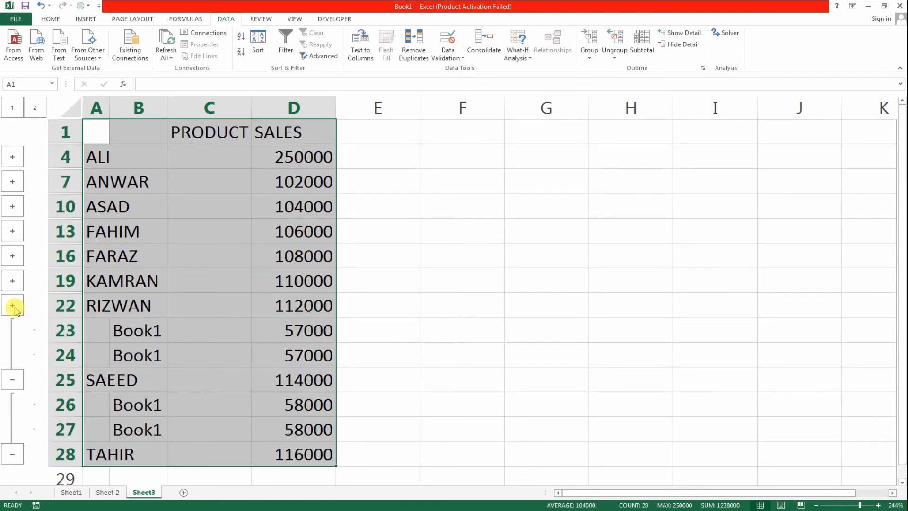
{"action": "left_click", "coordinate": [13, 307]}
{"action": "left_click", "coordinate": [13, 281]}
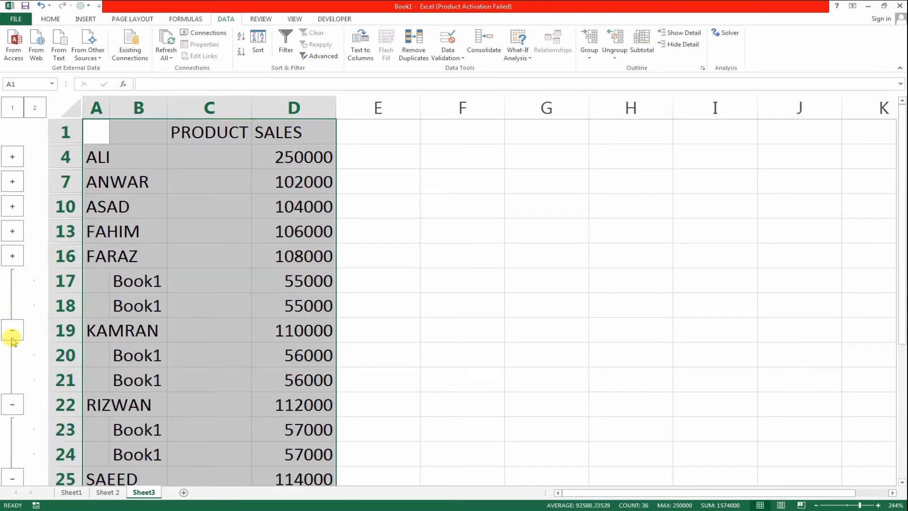
{"action": "left_click", "coordinate": [11, 336]}
{"action": "left_click", "coordinate": [9, 357]}
{"action": "left_click", "coordinate": [10, 381]}
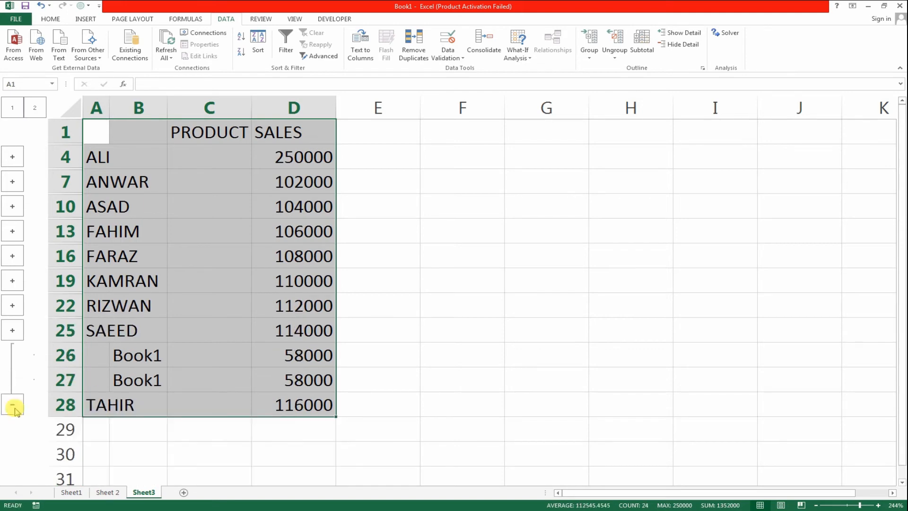
{"action": "left_click", "coordinate": [13, 406]}
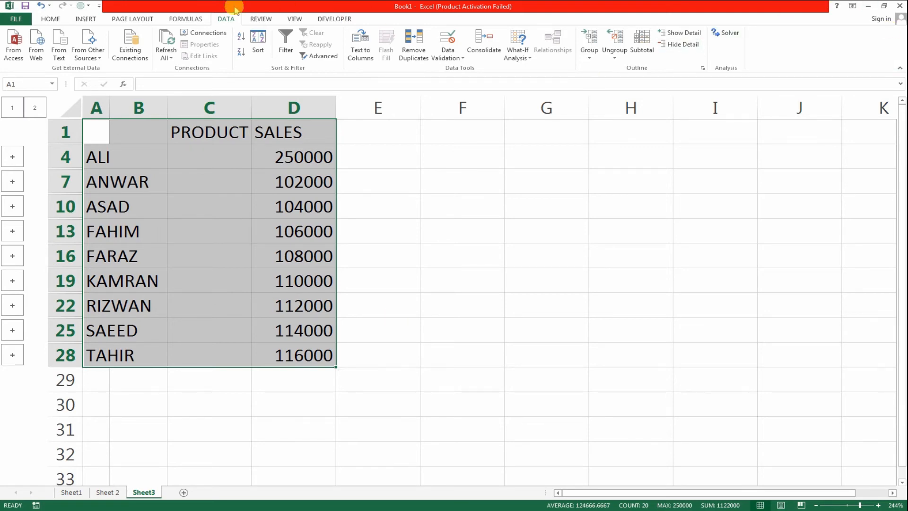
Step: Show the detail rows for all groups of the consolidated table at once, review them, and hide them again
{"action": "left_click", "coordinate": [695, 35]}
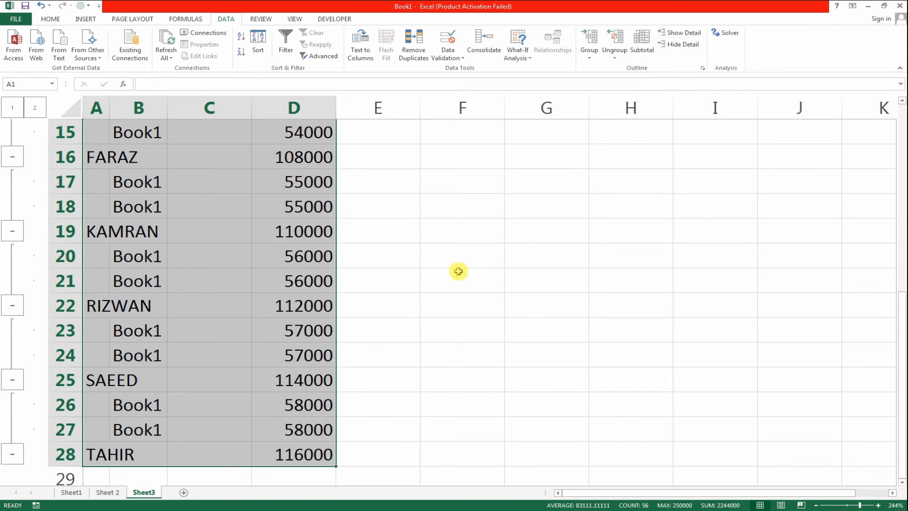
{"action": "scroll", "coordinate": [322, 290], "scroll_direction": "up", "scroll_amount": 2}
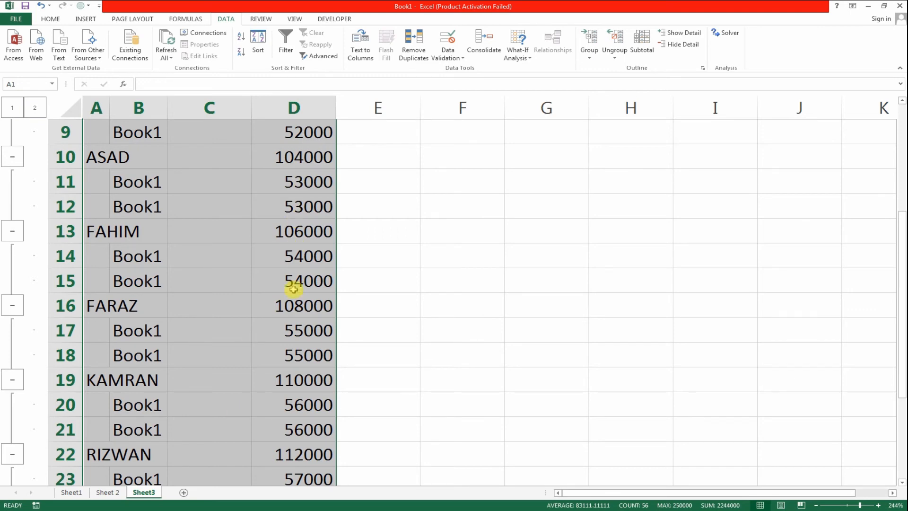
{"action": "left_click", "coordinate": [692, 46]}
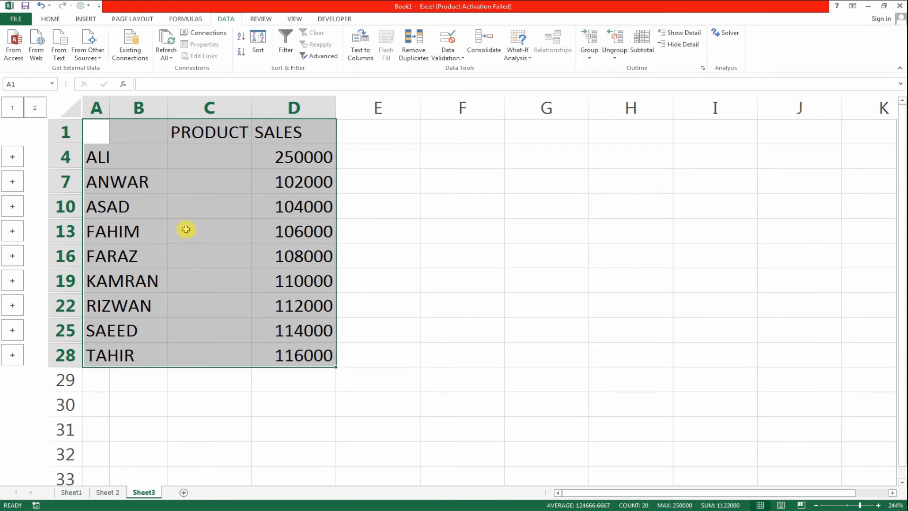
{"action": "left_click", "coordinate": [613, 60]}
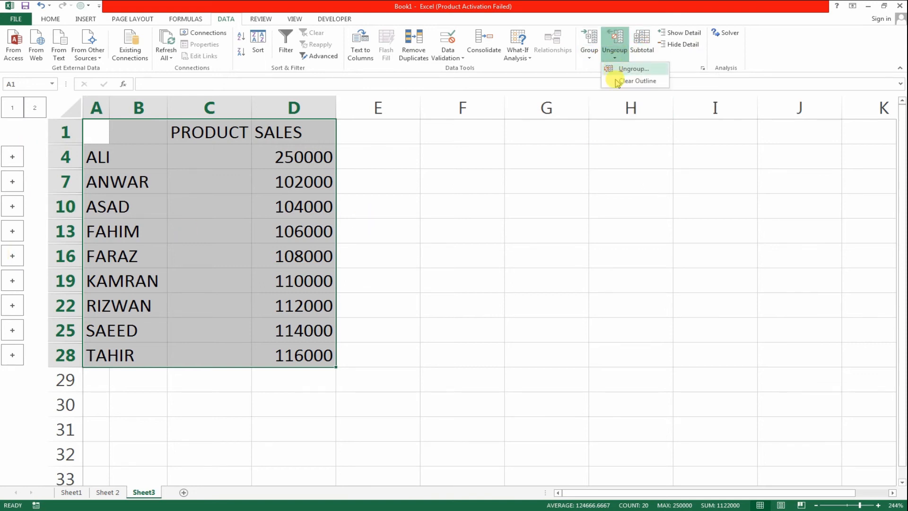
{"action": "left_click", "coordinate": [616, 73]}
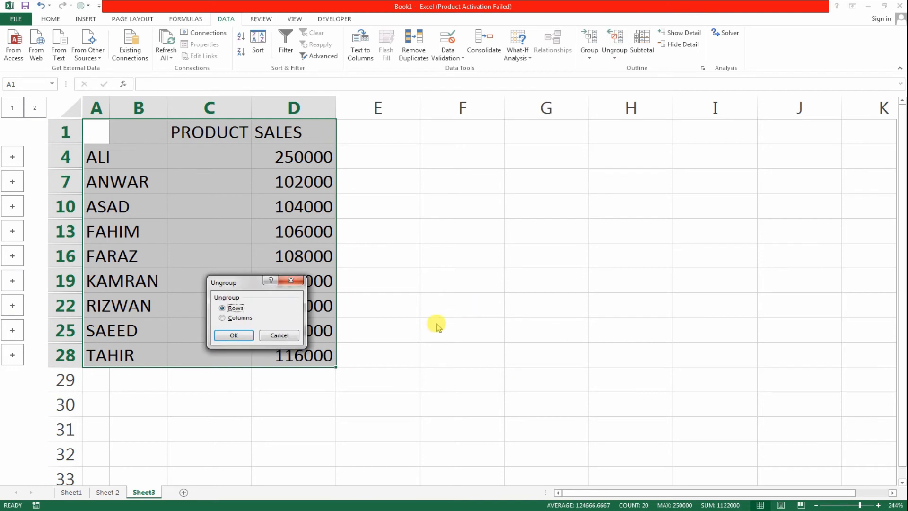
{"action": "left_click", "coordinate": [280, 335]}
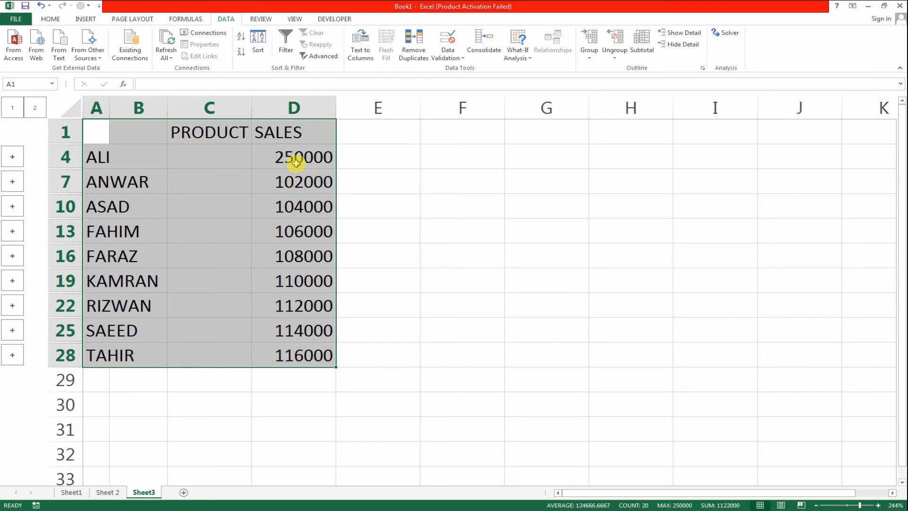
Step: Set the first salesman's sales in C2 of Sheet 2 to 100000 and check the linked table on Sheet3
{"action": "left_click", "coordinate": [107, 492]}
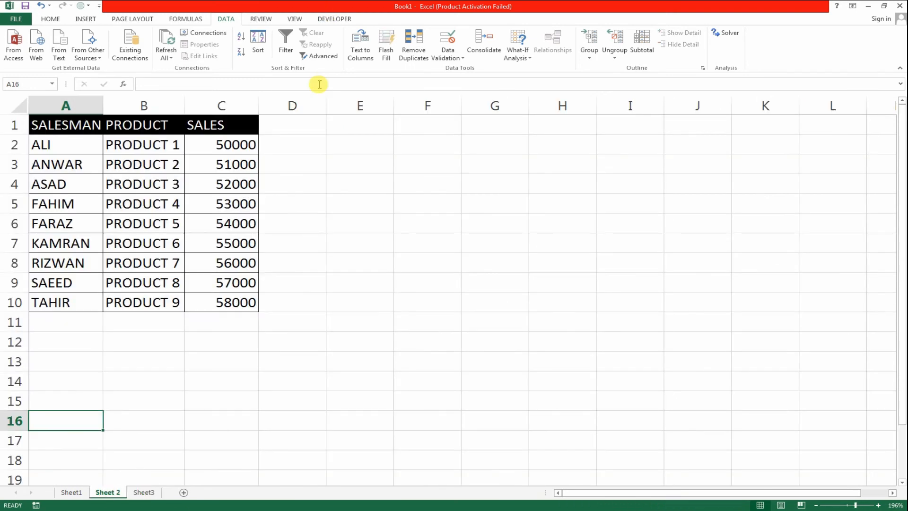
{"action": "left_click", "coordinate": [225, 144]}
{"action": "type", "text": "1000"}
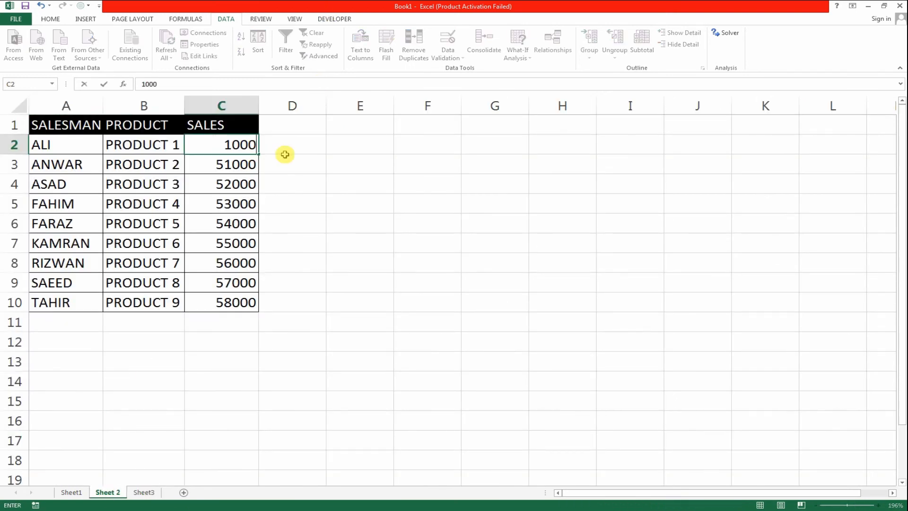
{"action": "type", "text": "0"}
{"action": "type", "text": "0"}
{"action": "key", "text": "Return"}
{"action": "left_click", "coordinate": [140, 492]}
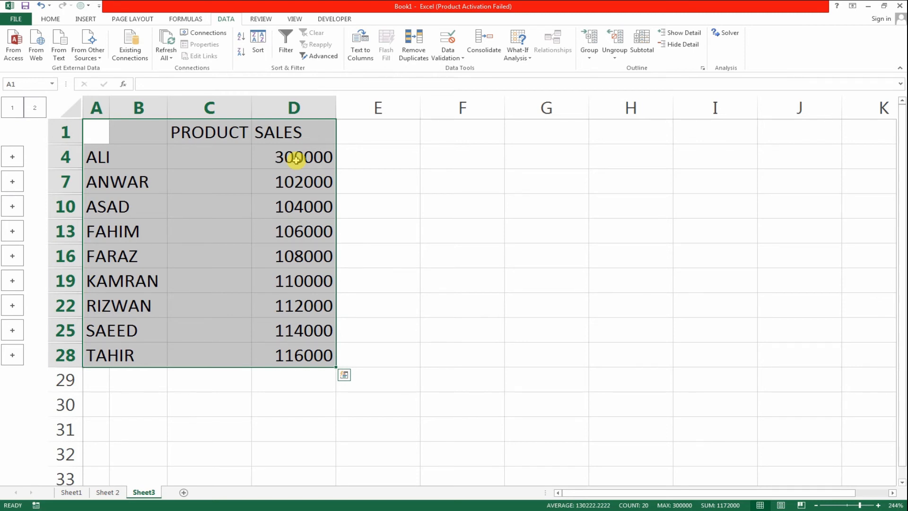
{"action": "key", "text": "ctrl+q"}
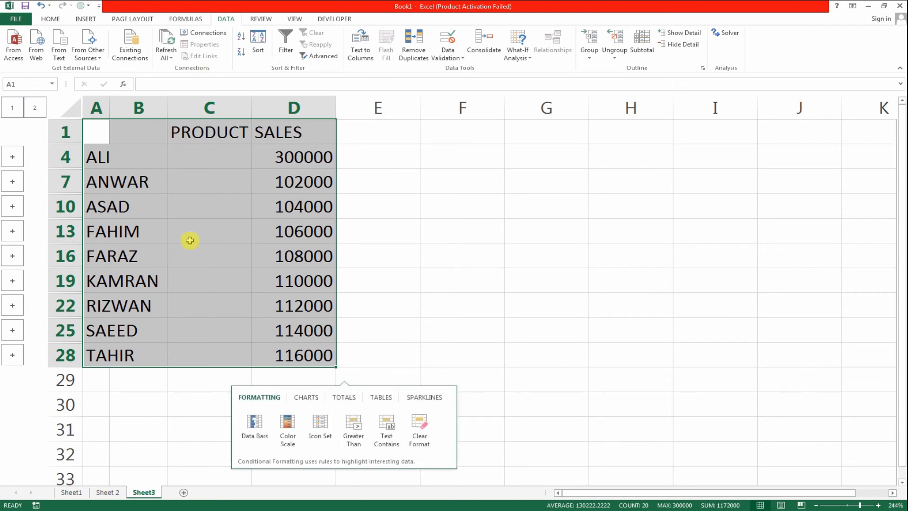
{"action": "left_click", "coordinate": [103, 492]}
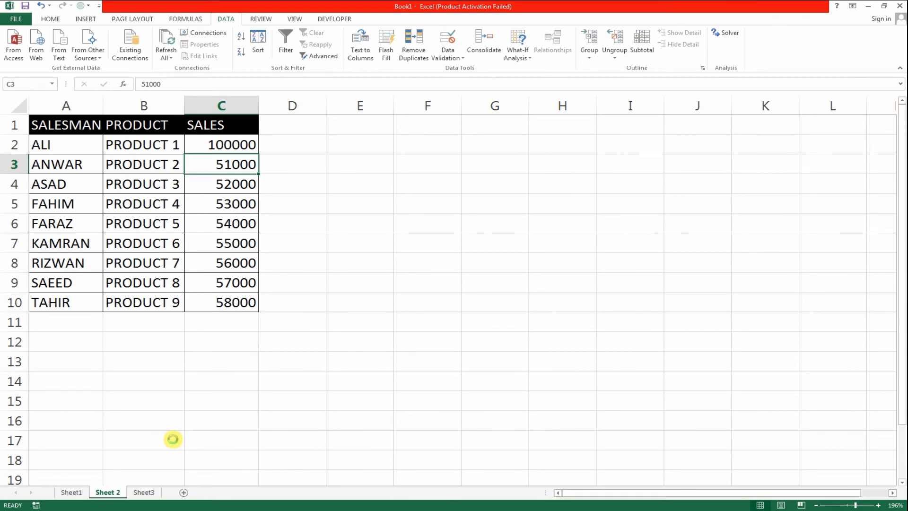
Step: Create a new blank workbook and enter 44, 69, 87, 54, 65 and 35 across A1:F1
{"action": "key", "text": "ctrl+n"}
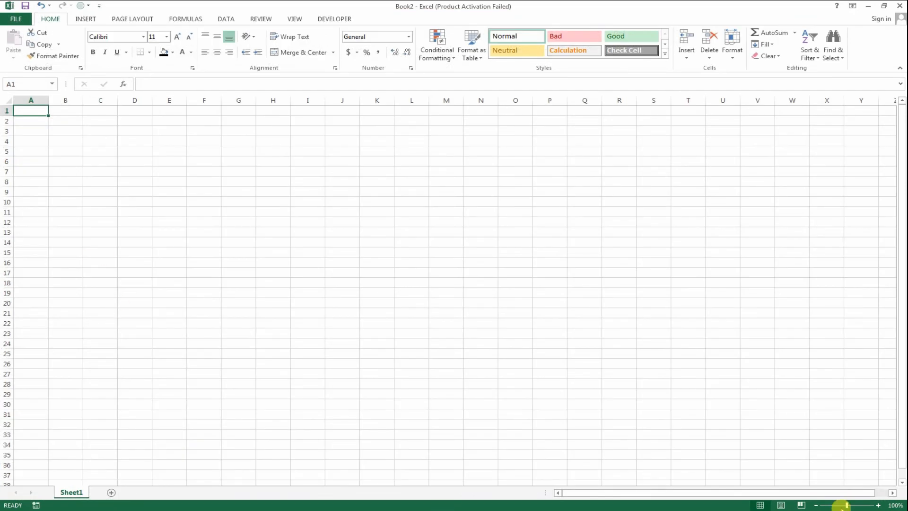
{"action": "left_click_drag", "start_coordinate": [846, 505], "coordinate": [858, 505]}
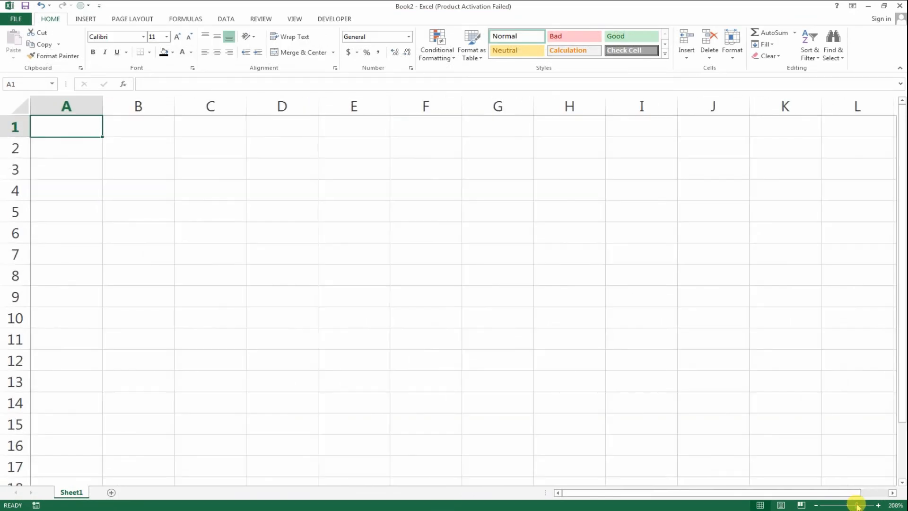
{"action": "type", "text": "44"}
{"action": "key", "text": "Tab"}
{"action": "type", "text": "698"}
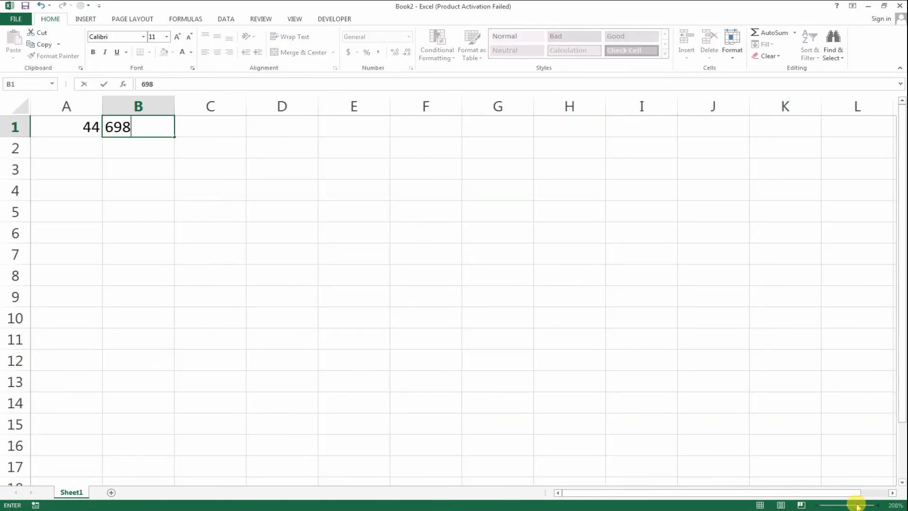
{"action": "key", "text": "BackSpace"}
{"action": "key", "text": "Tab"}
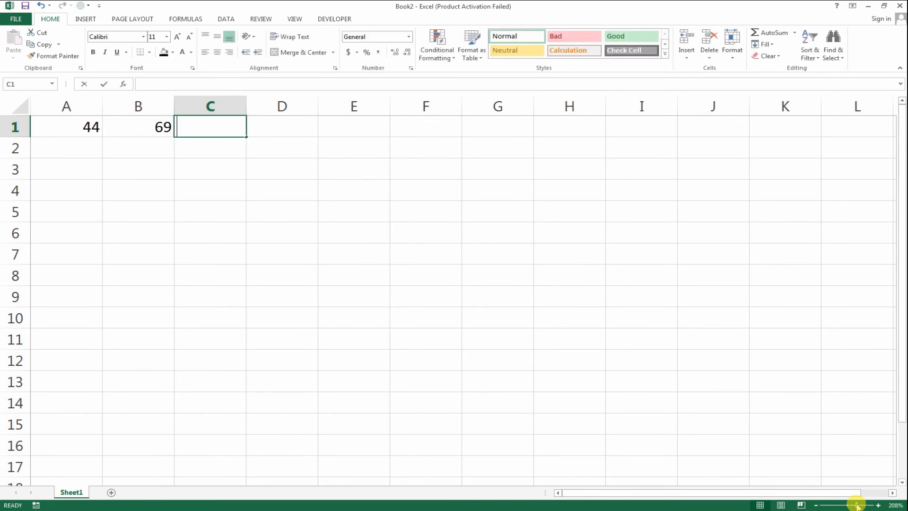
{"action": "type", "text": "87"}
{"action": "key", "text": "ctrl+Return"}
{"action": "key", "text": "Tab"}
{"action": "type", "text": "54"}
{"action": "key", "text": "Tab"}
{"action": "type", "text": "65"}
{"action": "key", "text": "Tab"}
{"action": "type", "text": "3"}
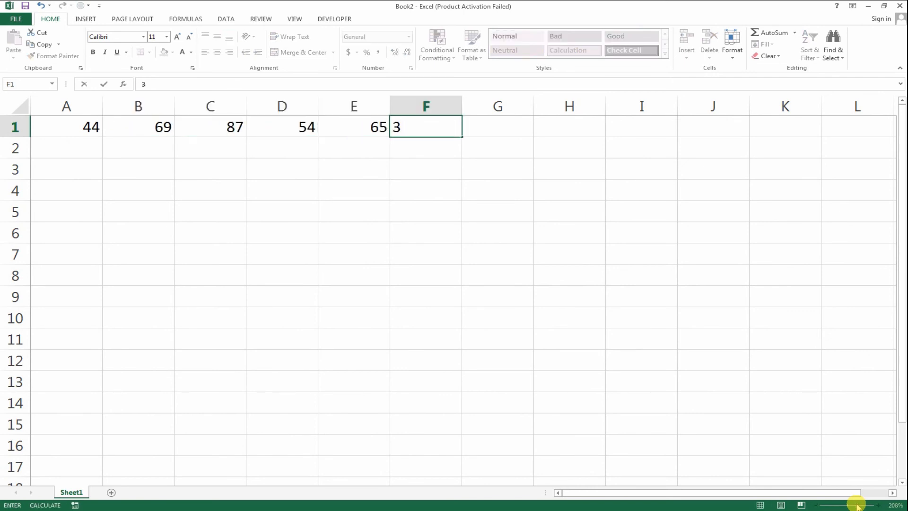
{"action": "type", "text": "5"}
{"action": "key", "text": "ctrl+Return"}
Step: Fill the second row, A2:F2, with 20, 41, 587, 87, 698 and 45
{"action": "key", "text": "Down"}
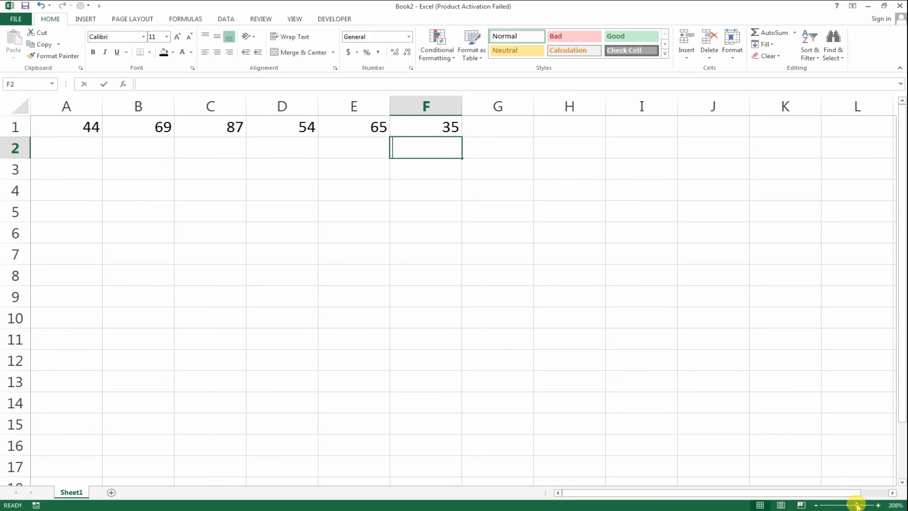
{"action": "type", "text": "45"}
{"action": "key", "text": "ctrl+Return"}
{"action": "key", "text": "Left"}
{"action": "type", "text": "698"}
{"action": "key", "text": "ctrl+Return"}
{"action": "key", "text": "Left"}
{"action": "type", "text": "87"}
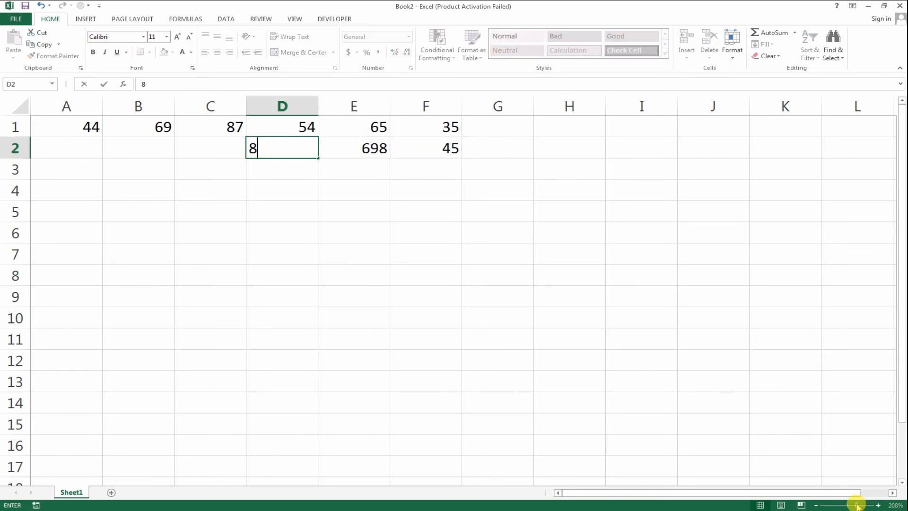
{"action": "key", "text": "Left"}
{"action": "type", "text": "587"}
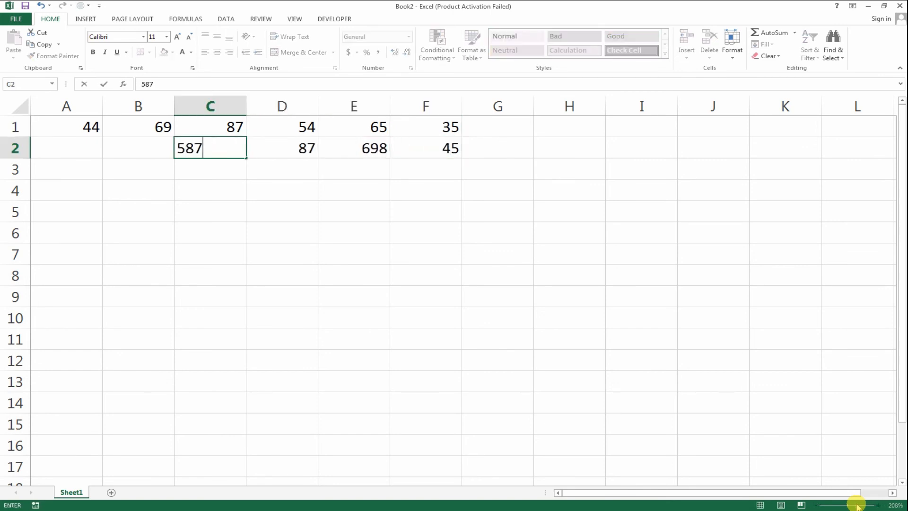
{"action": "key", "text": "Left"}
{"action": "type", "text": "41"}
{"action": "key", "text": "ctrl+Return"}
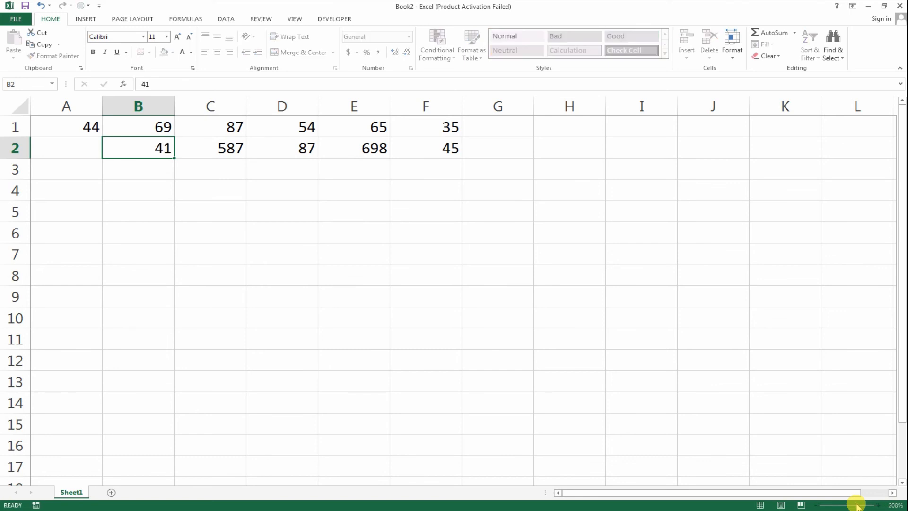
{"action": "key", "text": "Left"}
{"action": "type", "text": "20"}
{"action": "key", "text": "Return"}
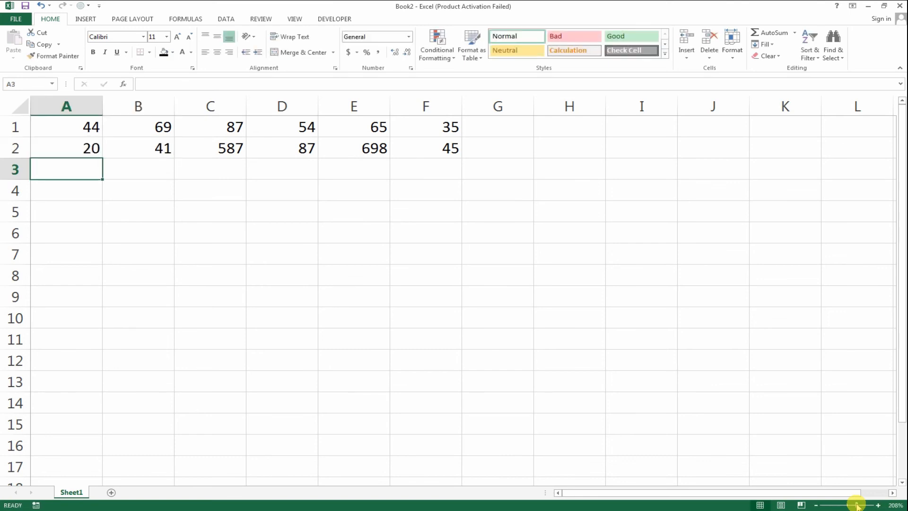
Step: Enter =SUM(A1:A2) in A3 and fill the formula across to F3
{"action": "type", "text": "=SUM(A1:A2)"}
{"action": "key", "text": "ctrl+Return"}
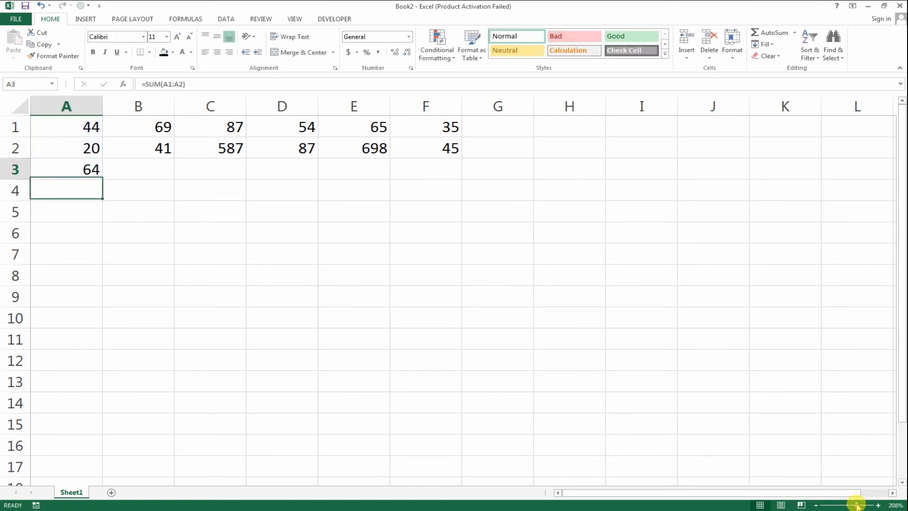
{"action": "key", "text": "shift+Right"}
{"action": "key", "text": "shift+Right"}
{"action": "key", "text": "shift+Right"}
{"action": "key", "text": "shift+Right"}
{"action": "key", "text": "shift+Right"}
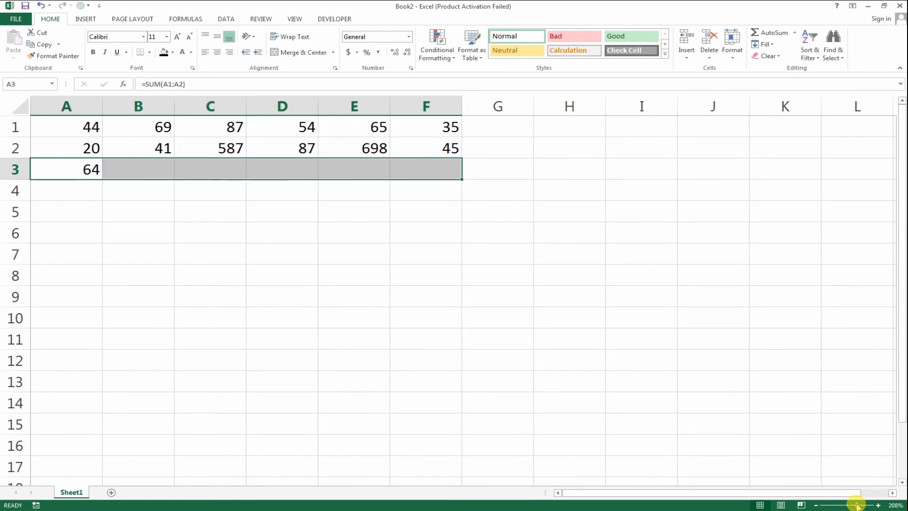
{"action": "key", "text": "ctrl+r"}
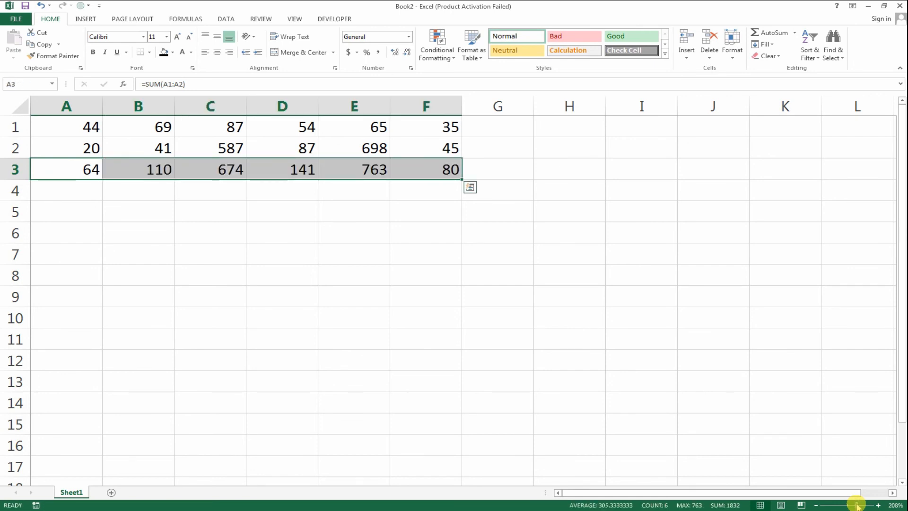
Step: Inspect the copied formulas in row 3 and clear the contents of A3:F3
{"action": "left_click", "coordinate": [293, 167]}
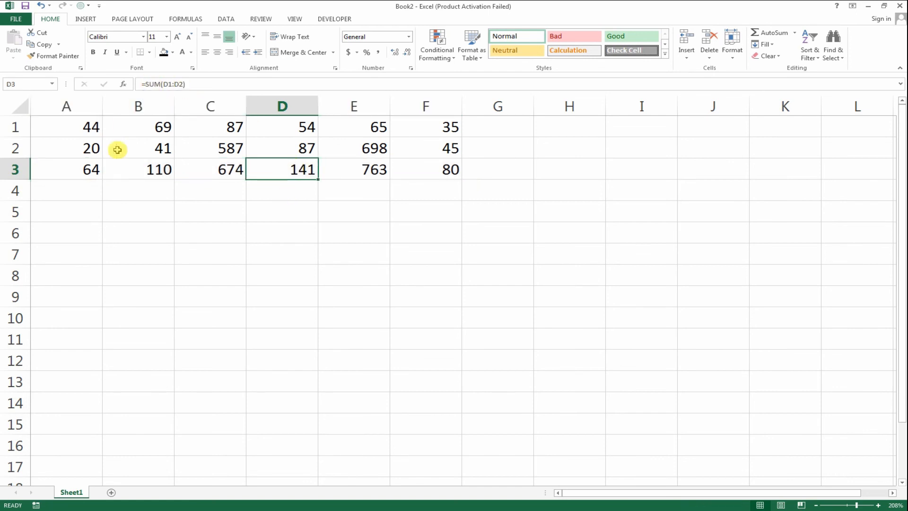
{"action": "left_click", "coordinate": [124, 166]}
{"action": "left_click_drag", "start_coordinate": [61, 166], "coordinate": [450, 172]}
{"action": "key", "text": "Delete"}
Step: Start a Sum consolidation into A3:F3 and add A1:F1 as its first reference
{"action": "left_click", "coordinate": [77, 166]}
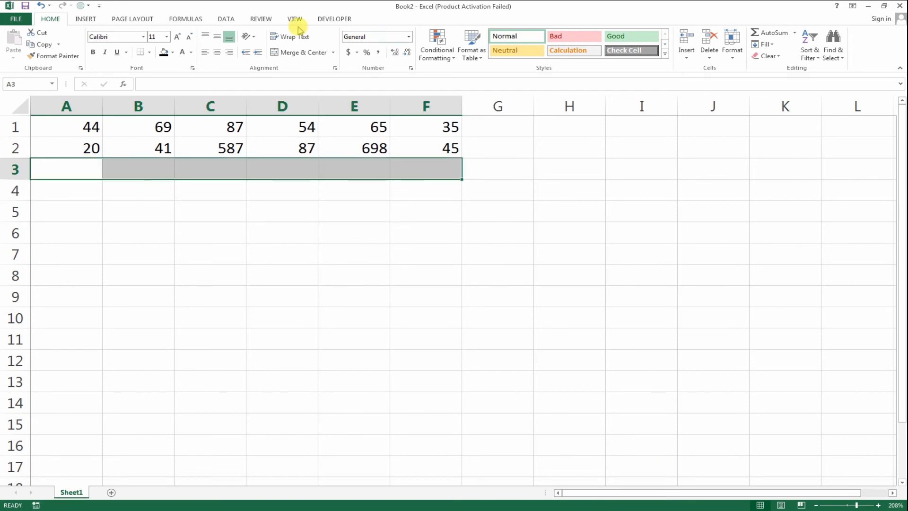
{"action": "left_click", "coordinate": [226, 19]}
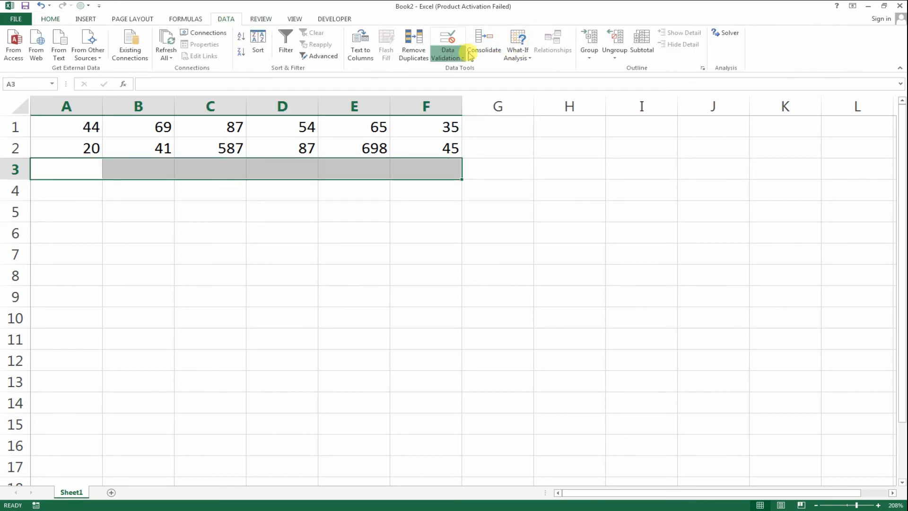
{"action": "left_click", "coordinate": [483, 47]}
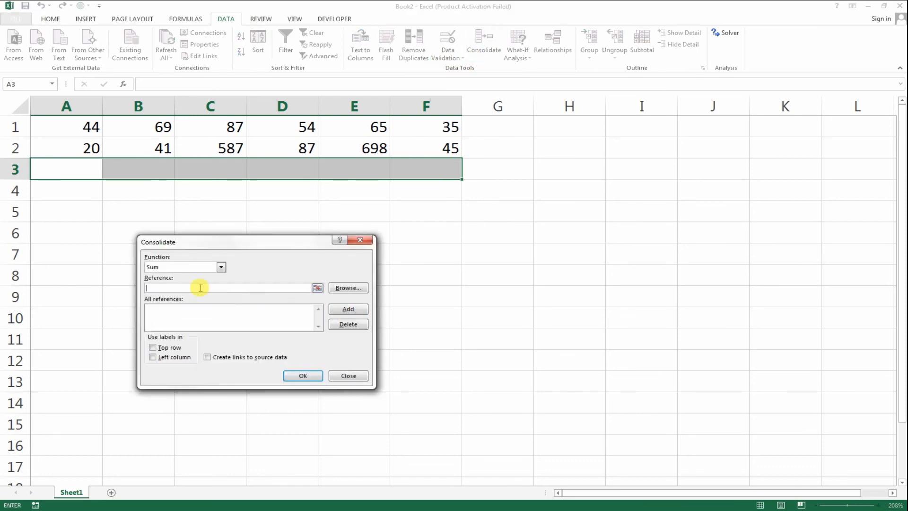
{"action": "left_click", "coordinate": [334, 309]}
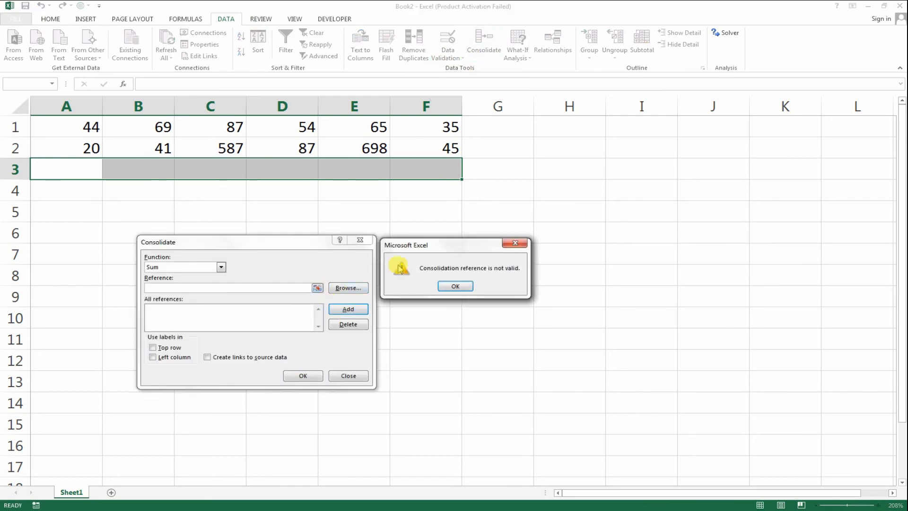
{"action": "left_click", "coordinate": [441, 286]}
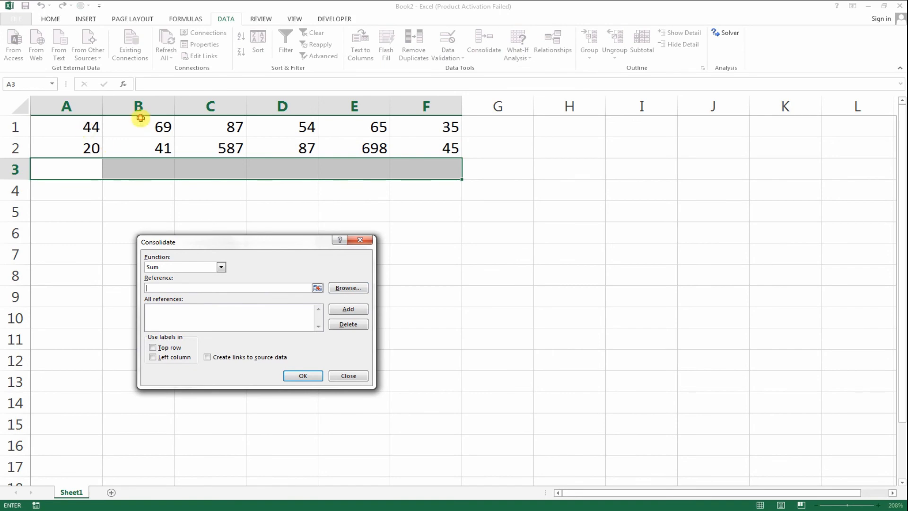
{"action": "left_click_drag", "start_coordinate": [71, 127], "coordinate": [426, 124]}
{"action": "left_click", "coordinate": [346, 308]}
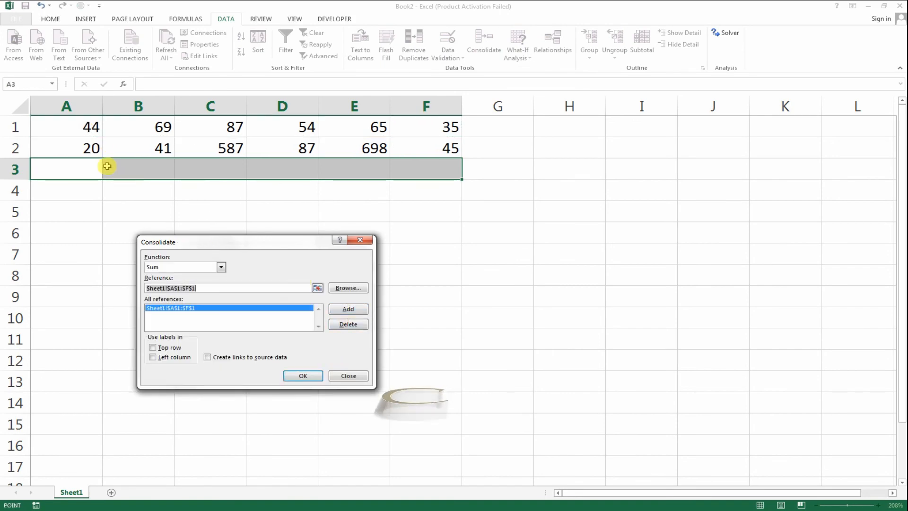
Step: Add A2:F2 as the second reference and run the consolidation
{"action": "left_click_drag", "start_coordinate": [76, 148], "coordinate": [440, 148]}
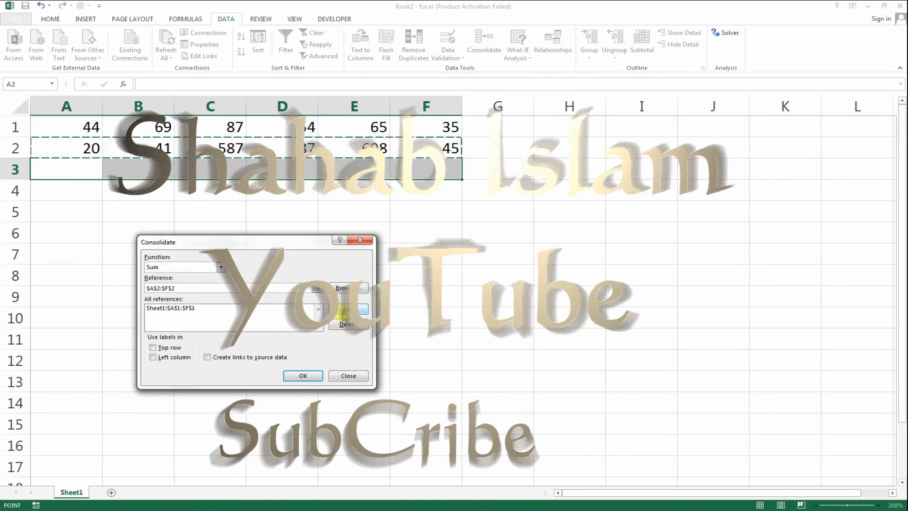
{"action": "left_click", "coordinate": [343, 315]}
{"action": "left_click", "coordinate": [301, 375]}
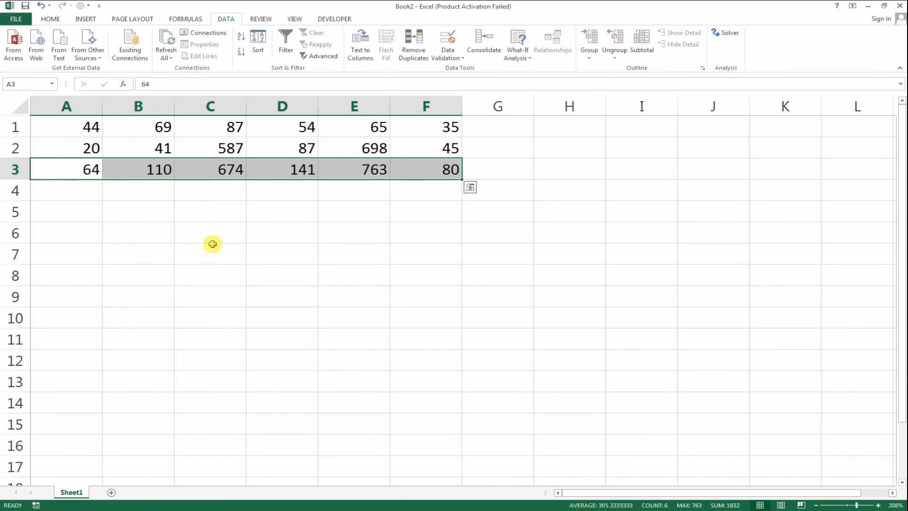
Step: Check the contents of the consolidated cells in row 3 against the two rows above
{"action": "left_click", "coordinate": [146, 173]}
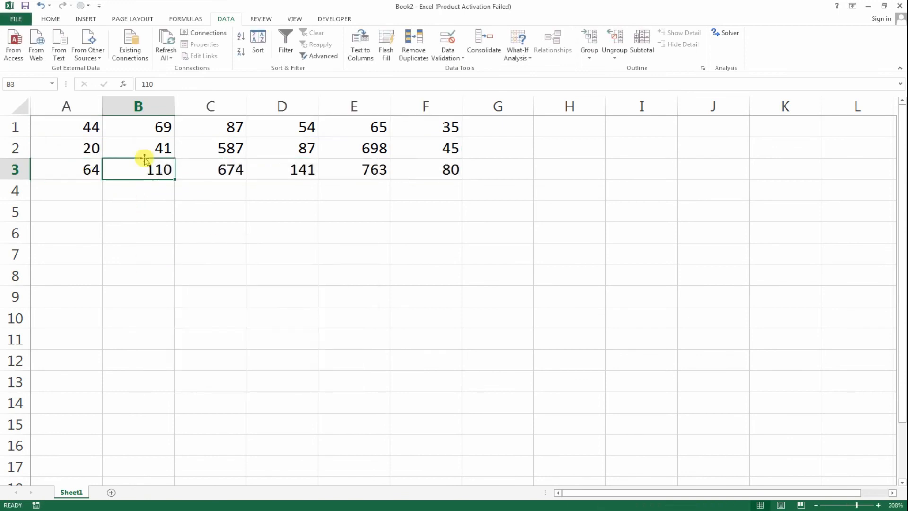
{"action": "left_click", "coordinate": [89, 169]}
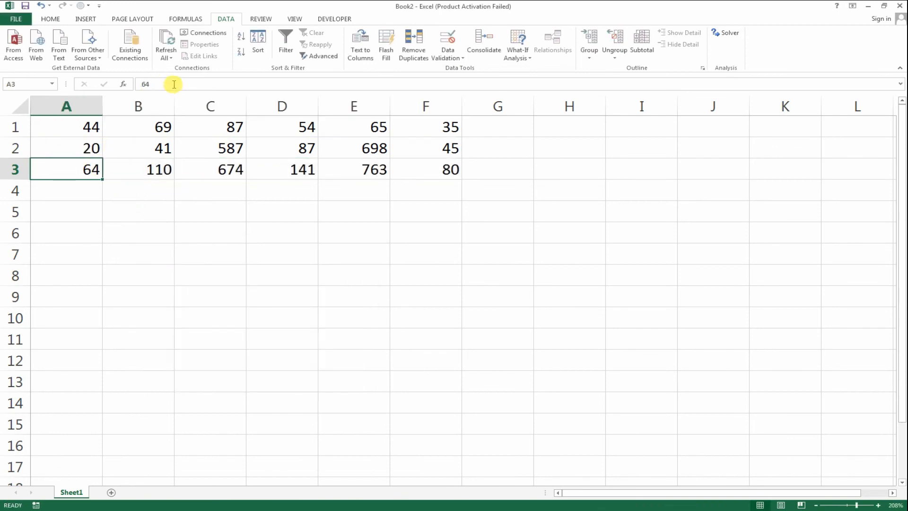
{"action": "left_click", "coordinate": [220, 164]}
{"action": "left_click", "coordinate": [248, 181]}
{"action": "left_click", "coordinate": [389, 180]}
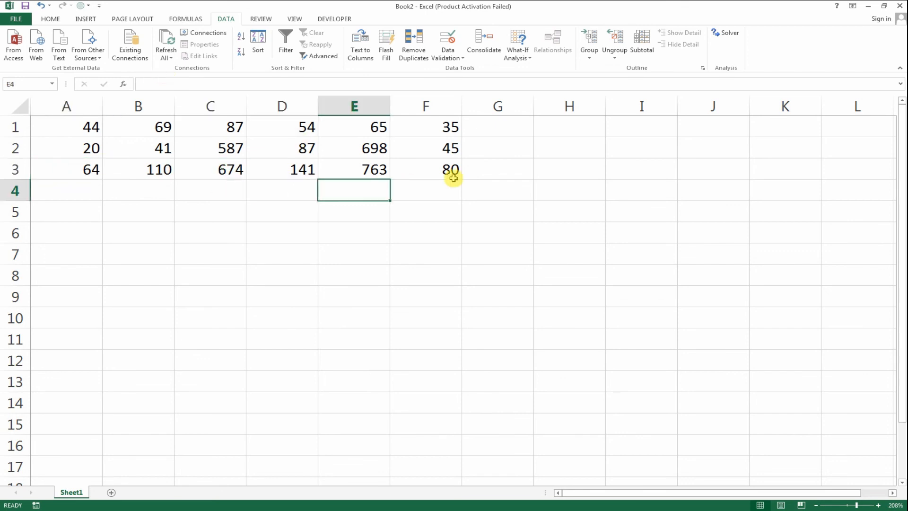